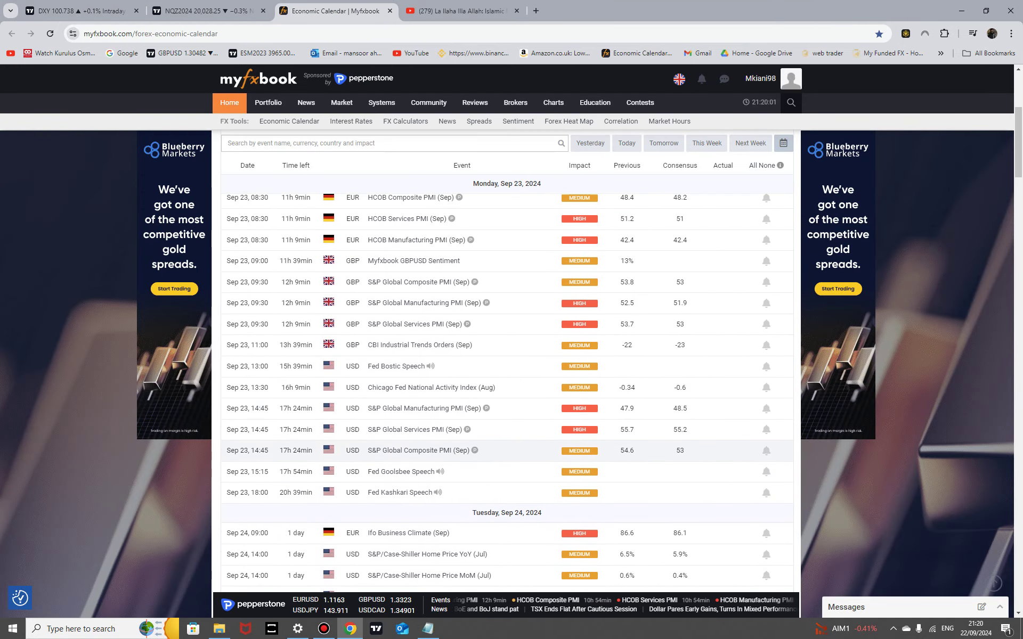
# Examine Monday, Sep 23 events on the Myfxbook economic calendar, including the EUR, GBP and USD PMI releases and Fed speeches.
pyautogui.scroll(4, 506, 452)
pyautogui.scroll(-4, 507, 261)
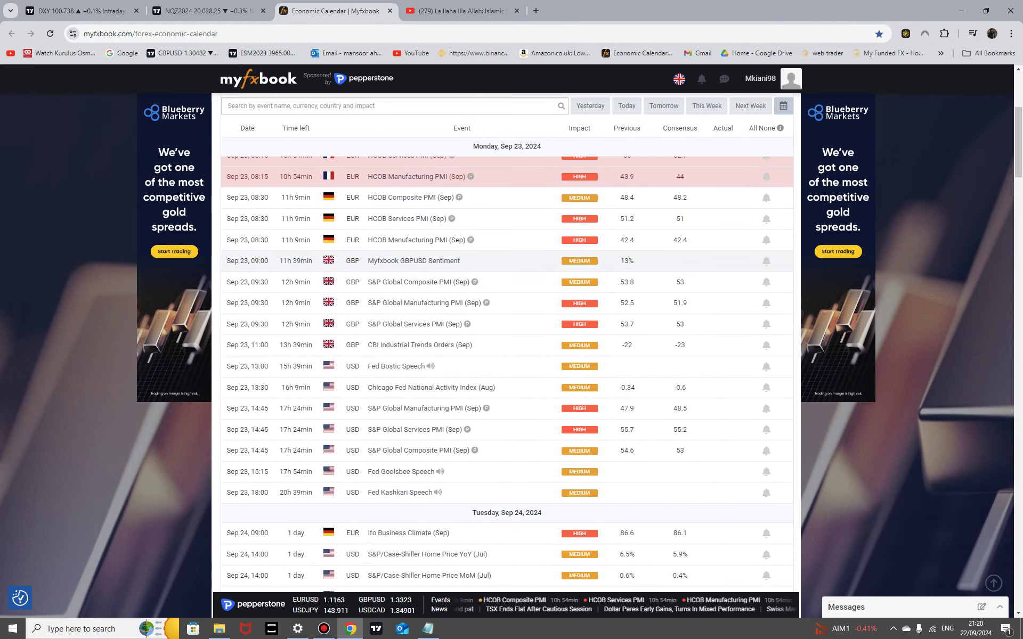
pyautogui.scroll(3, 506, 347)
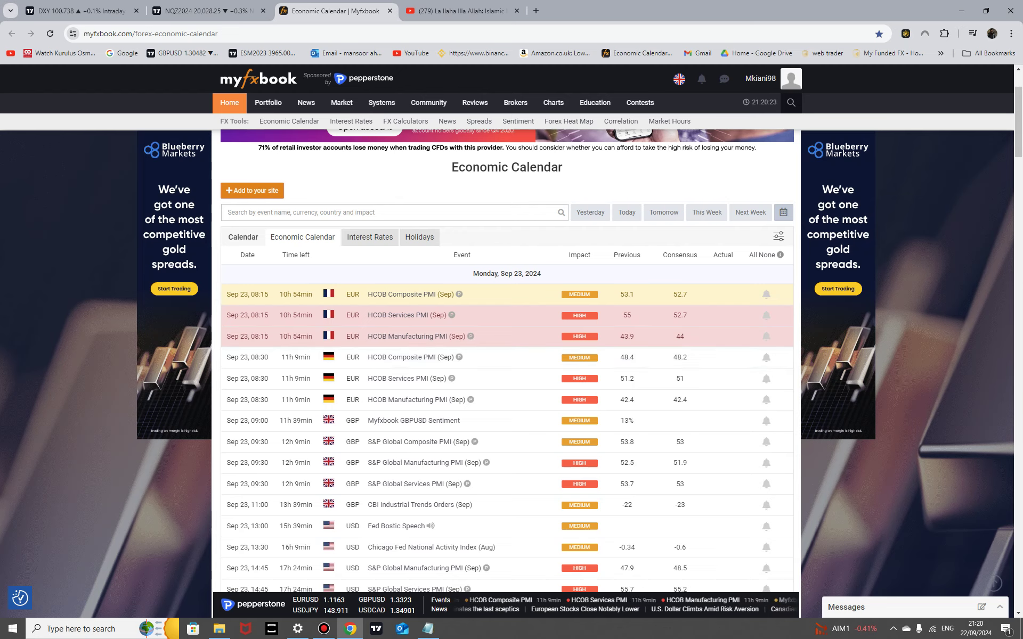
pyautogui.scroll(-4, 506, 341)
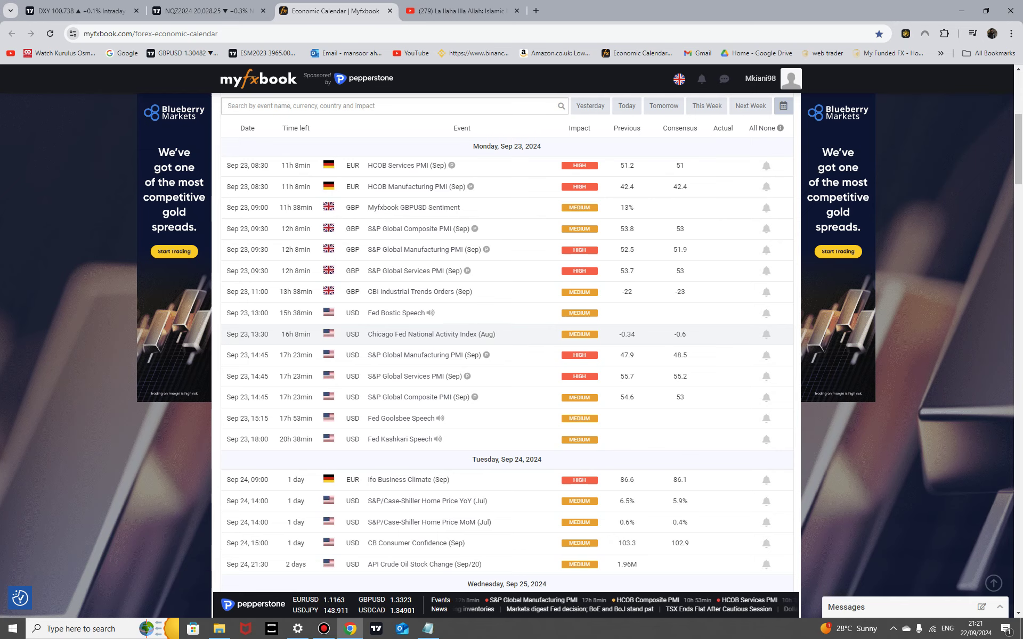
pyautogui.scroll(5, 507, 347)
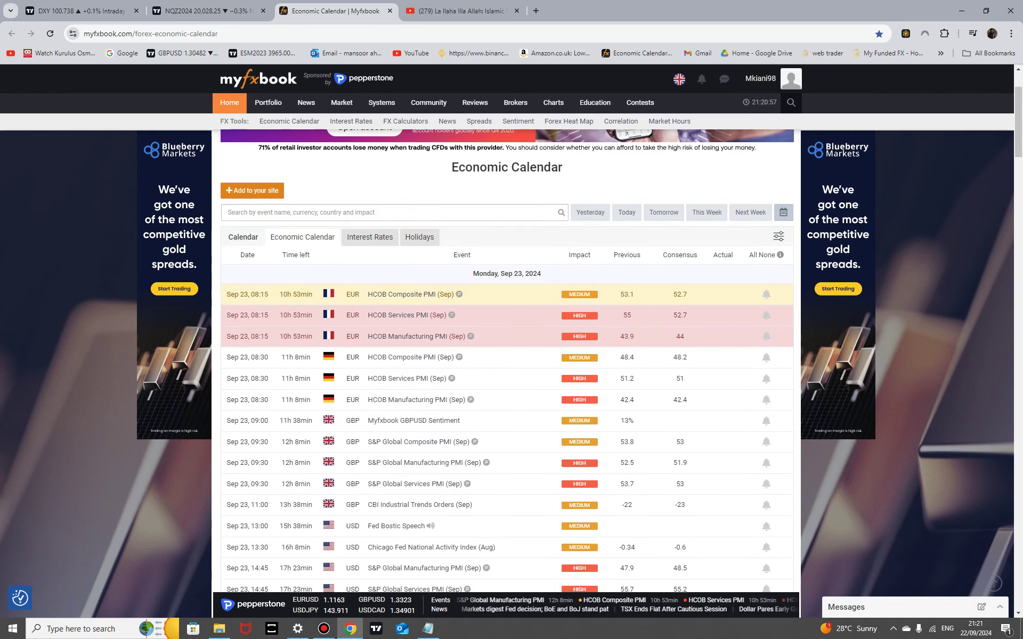
pyautogui.scroll(-3, 507, 405)
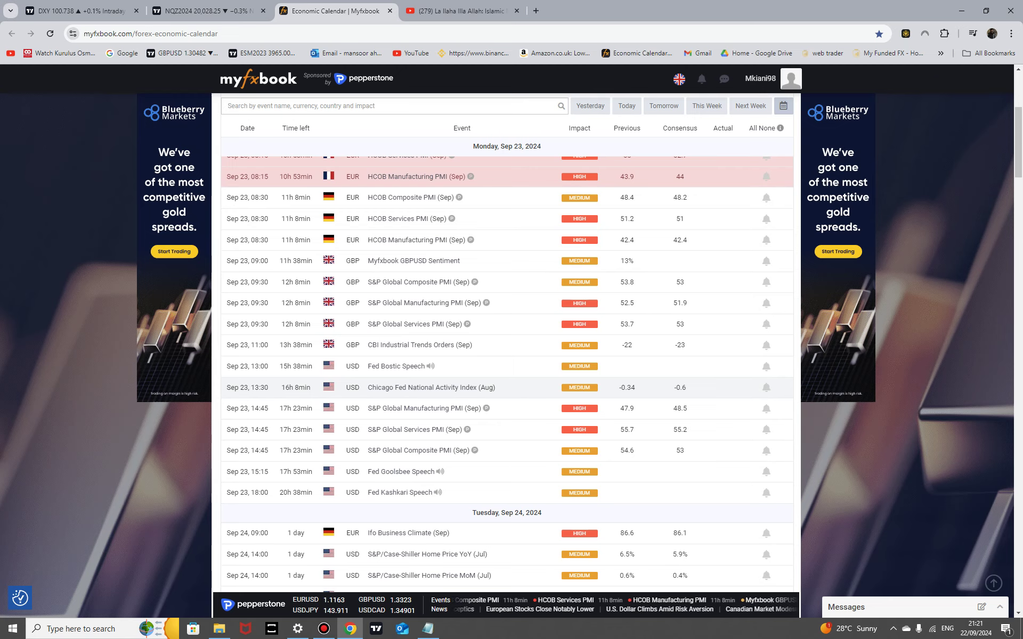
pyautogui.scroll(-3, 507, 373)
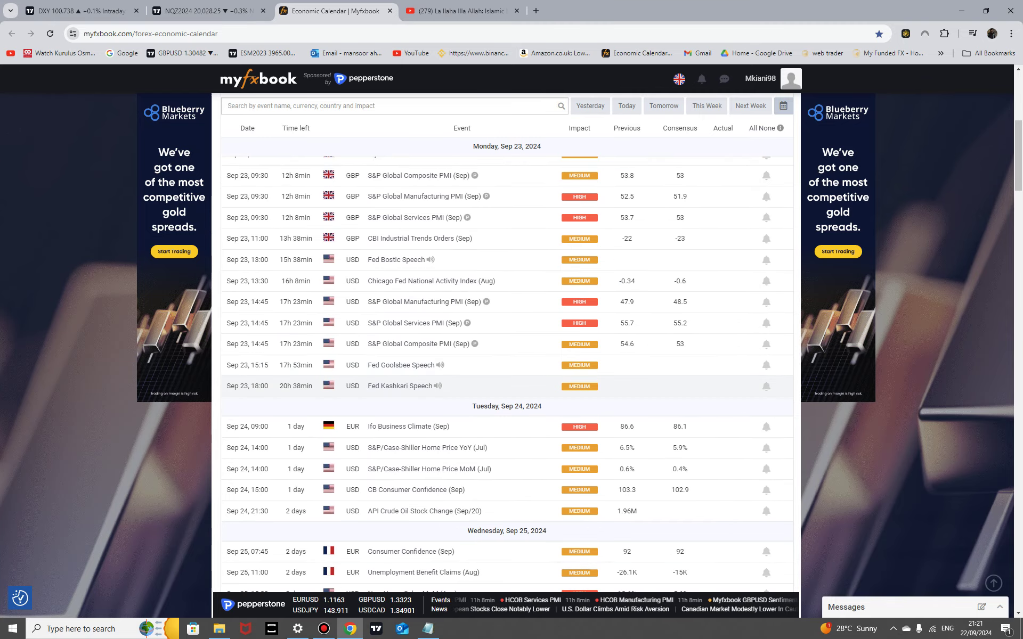
pyautogui.scroll(3, 410, 421)
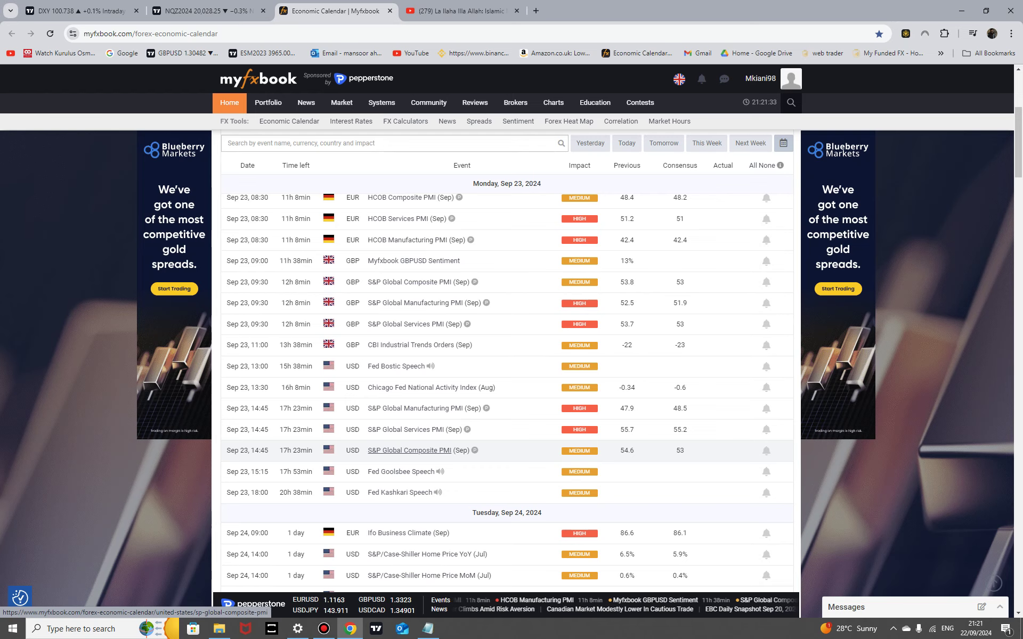
pyautogui.scroll(-2, 409, 451)
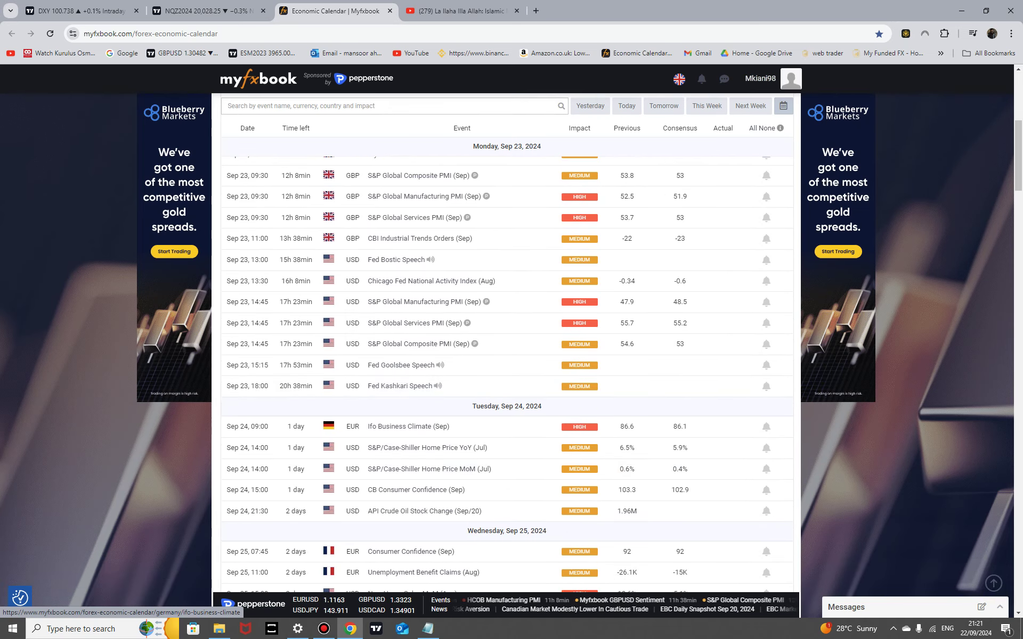
pyautogui.scroll(-2, 480, 405)
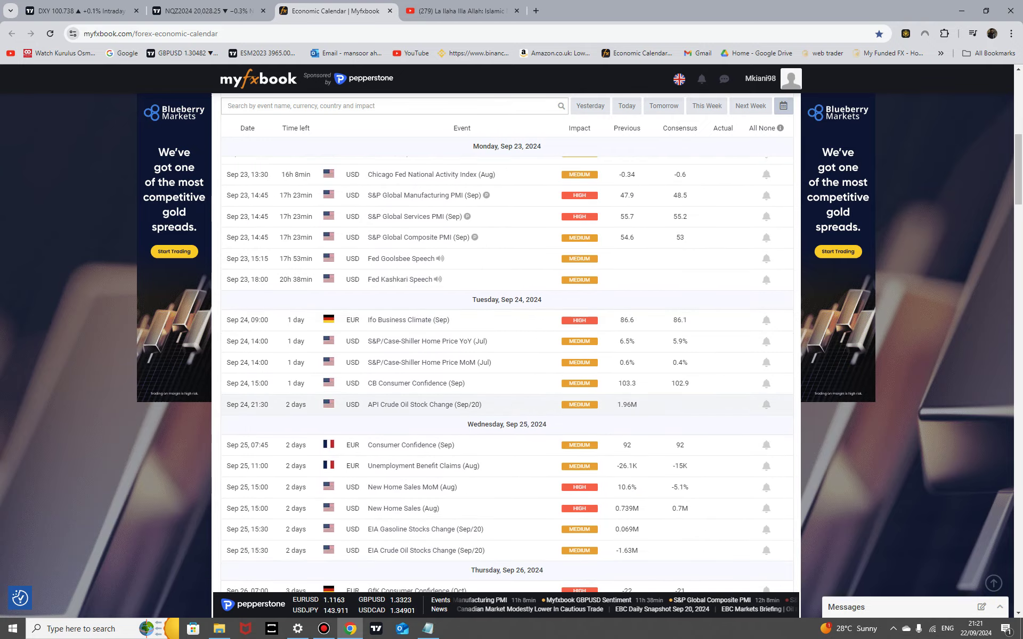
pyautogui.scroll(5, 480, 403)
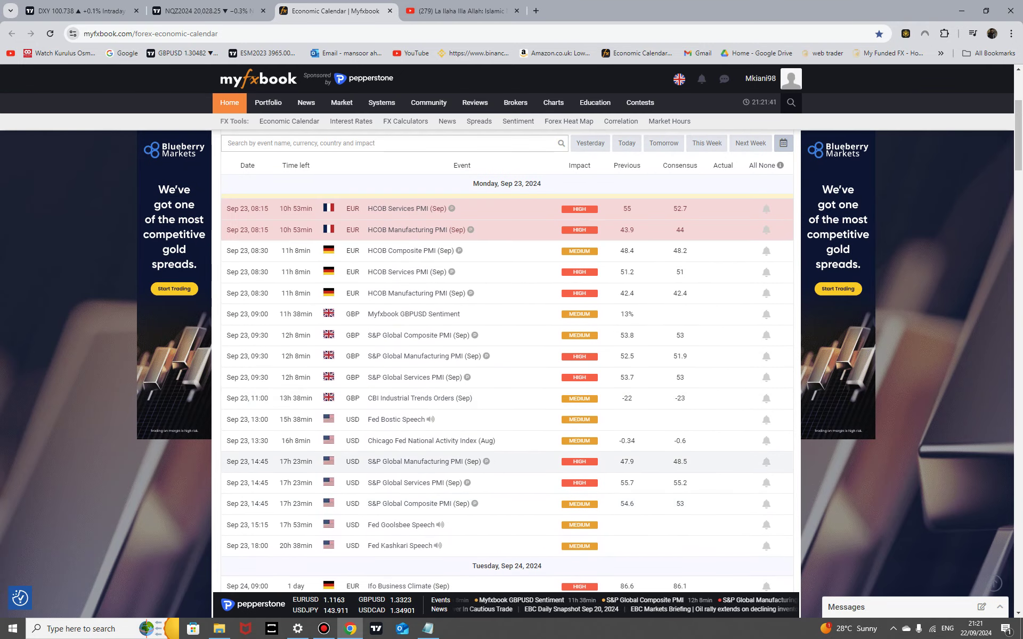
# Review the economic calendar's Tuesday to Friday events, including the Thursday, Sep 26 USD releases and Fed speeches.
pyautogui.scroll(-5, 480, 464)
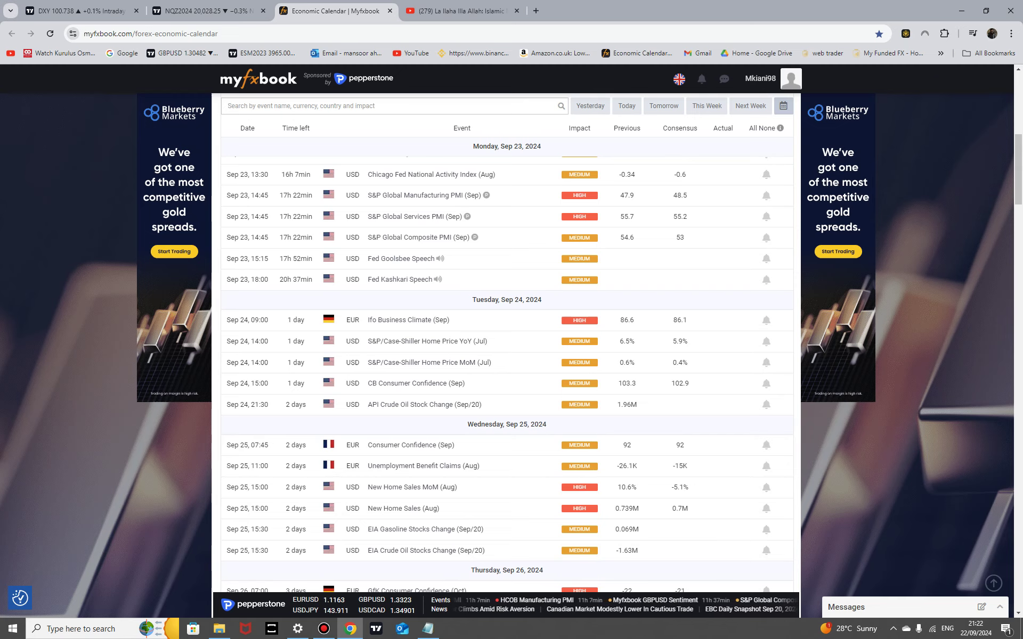
pyautogui.scroll(-2, 506, 382)
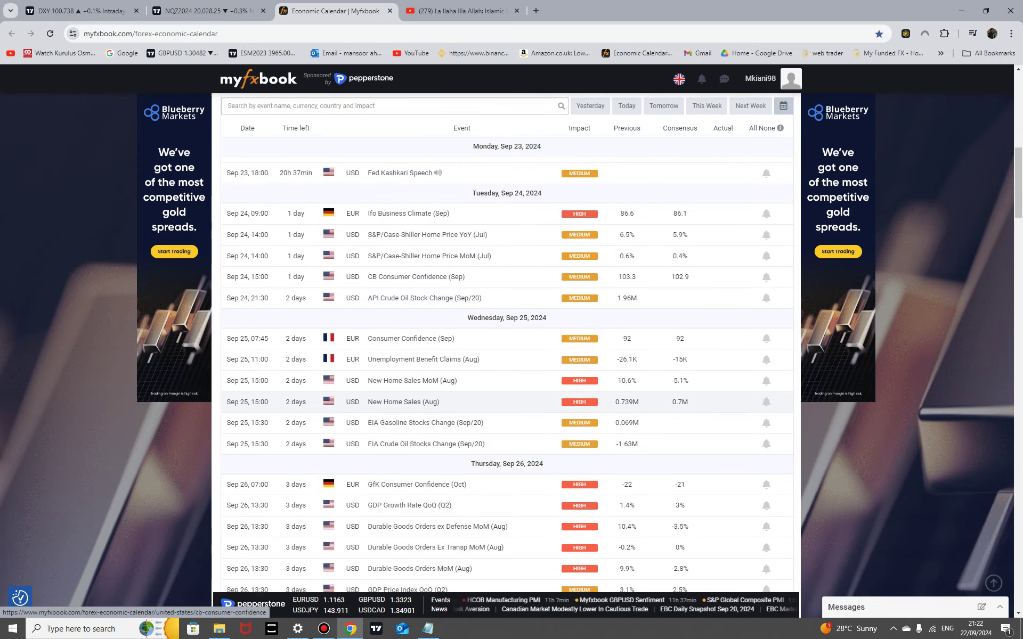
pyautogui.scroll(5, 507, 383)
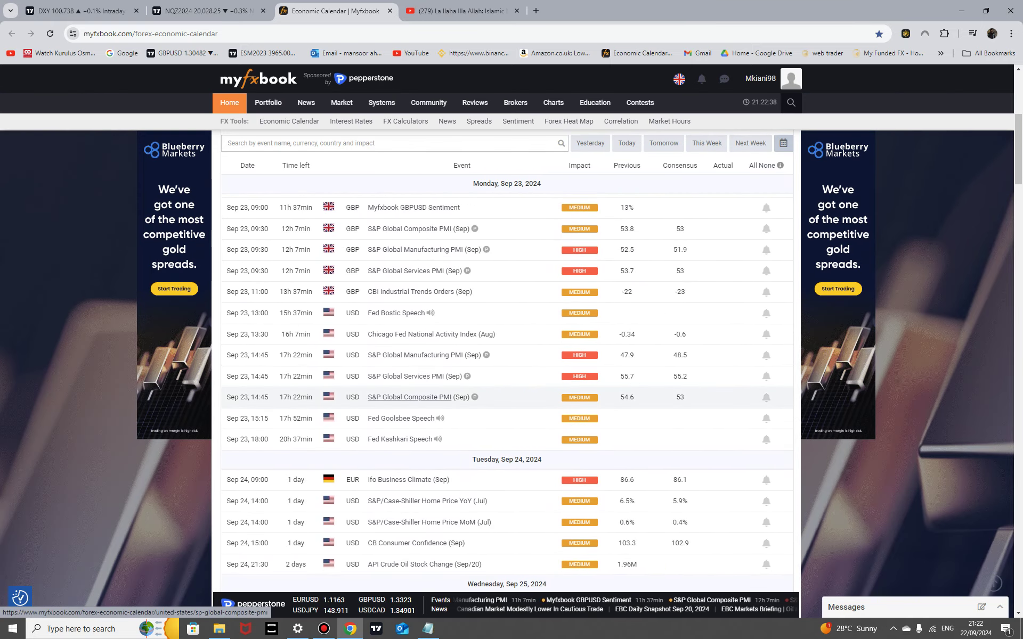
pyautogui.scroll(2, 413, 373)
pyautogui.scroll(3, 413, 373)
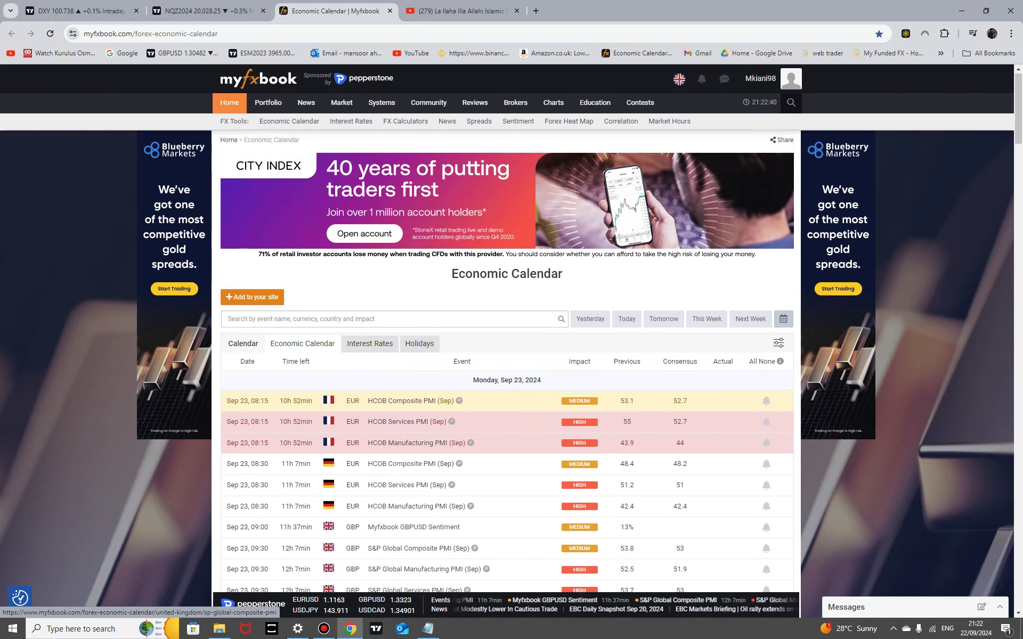
pyautogui.scroll(-8, 413, 395)
pyautogui.scroll(-5, 506, 373)
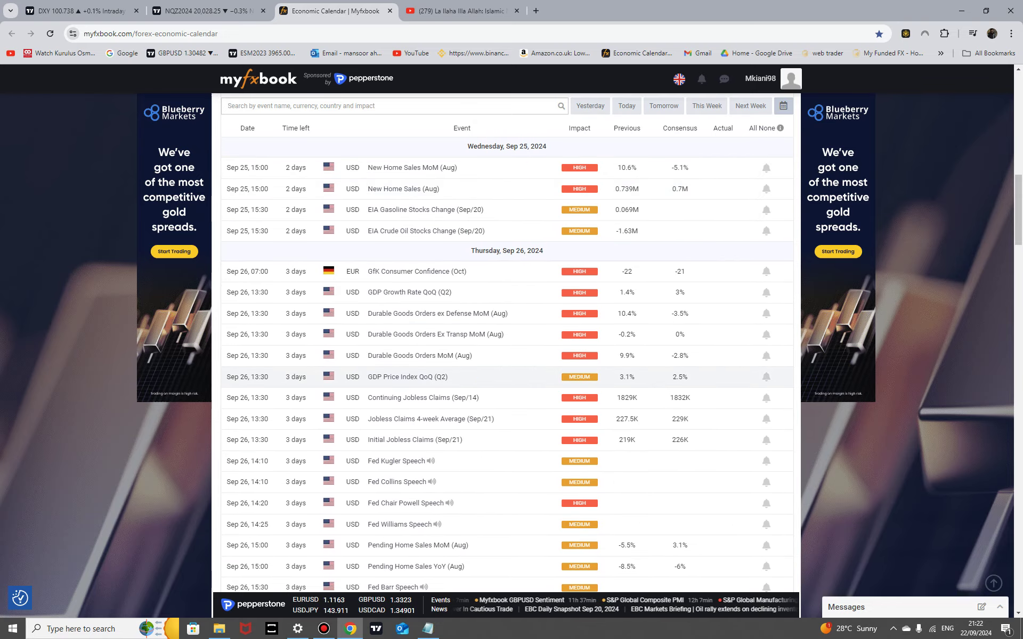
pyautogui.scroll(-2, 506, 376)
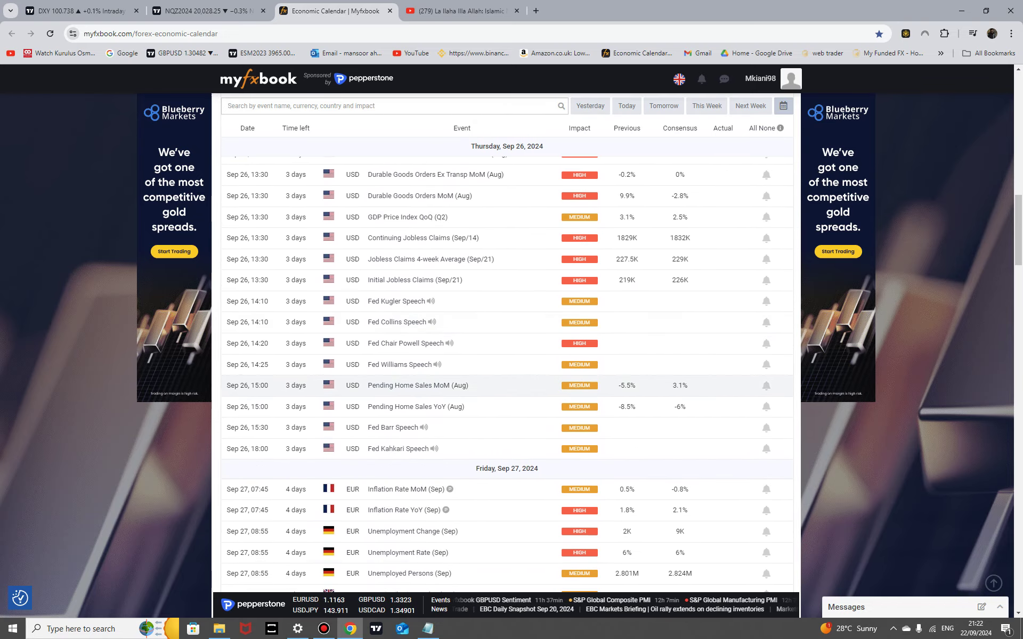
pyautogui.scroll(10, 507, 376)
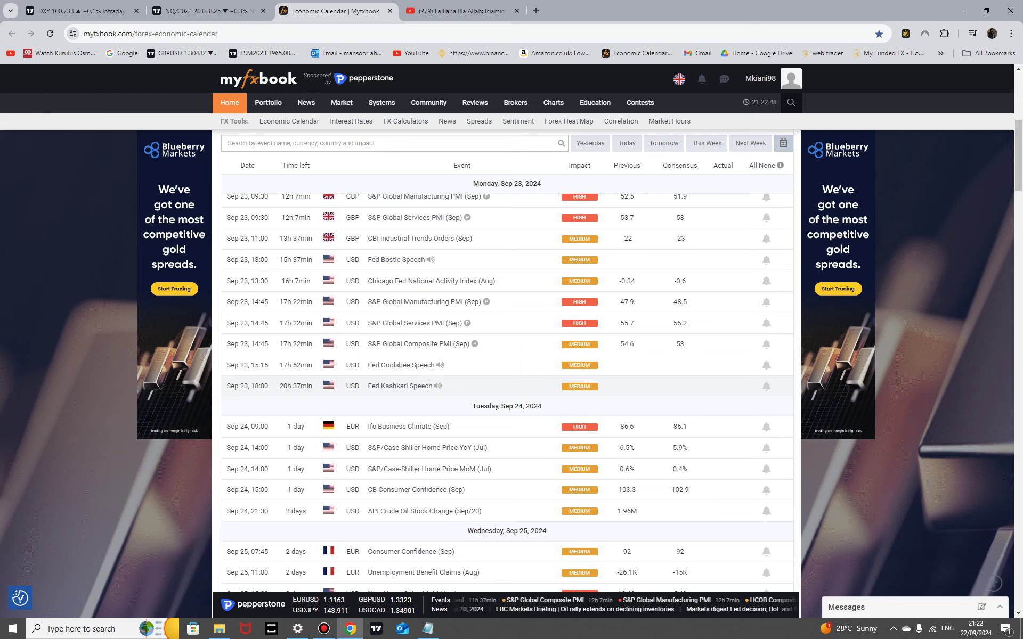
pyautogui.scroll(4, 426, 386)
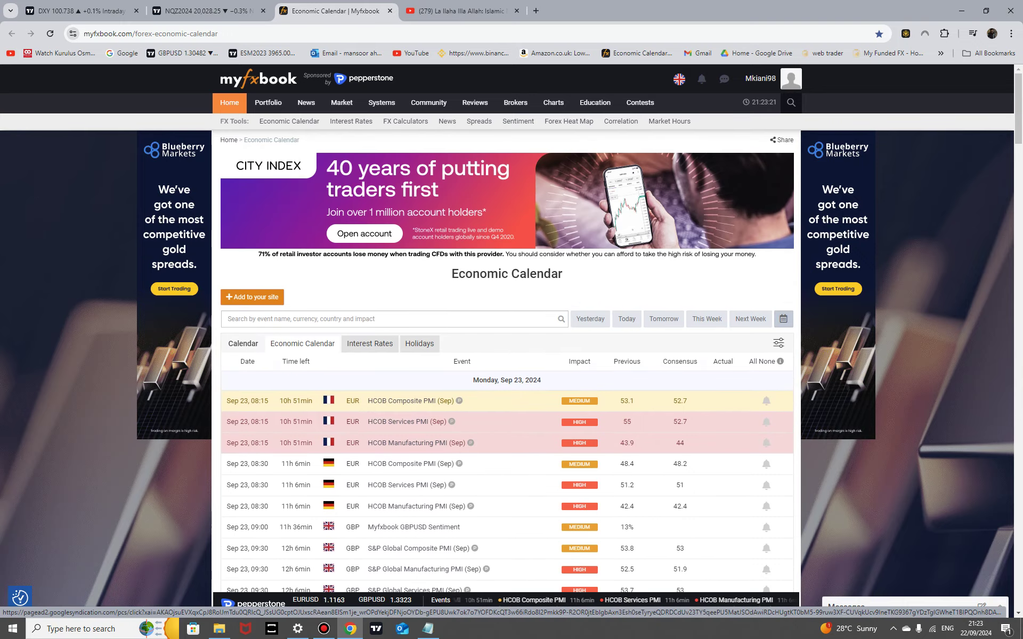
# Switch to the DXY chart in TradingView and compare its weekly and daily price action.
pyautogui.click(205, 11)
pyautogui.click(82, 11)
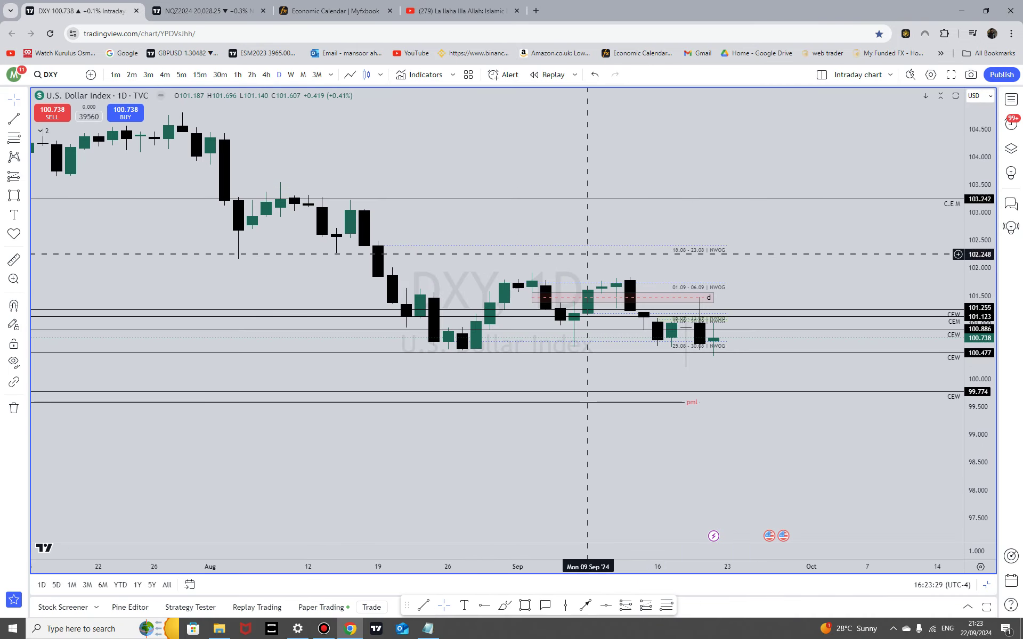
pyautogui.scroll(-5, 587, 254)
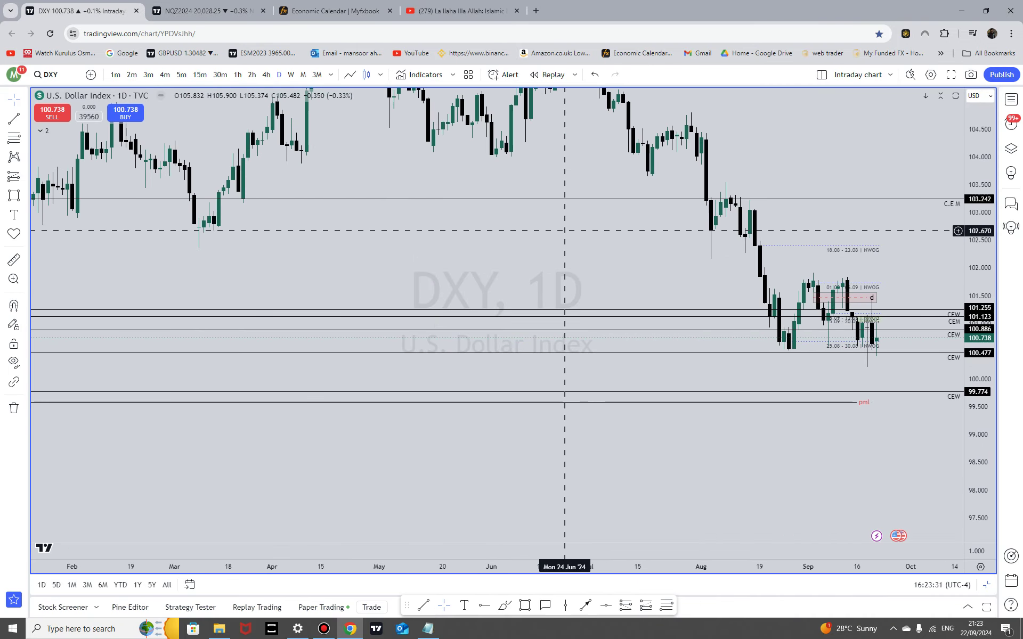
pyautogui.scroll(3, 773, 240)
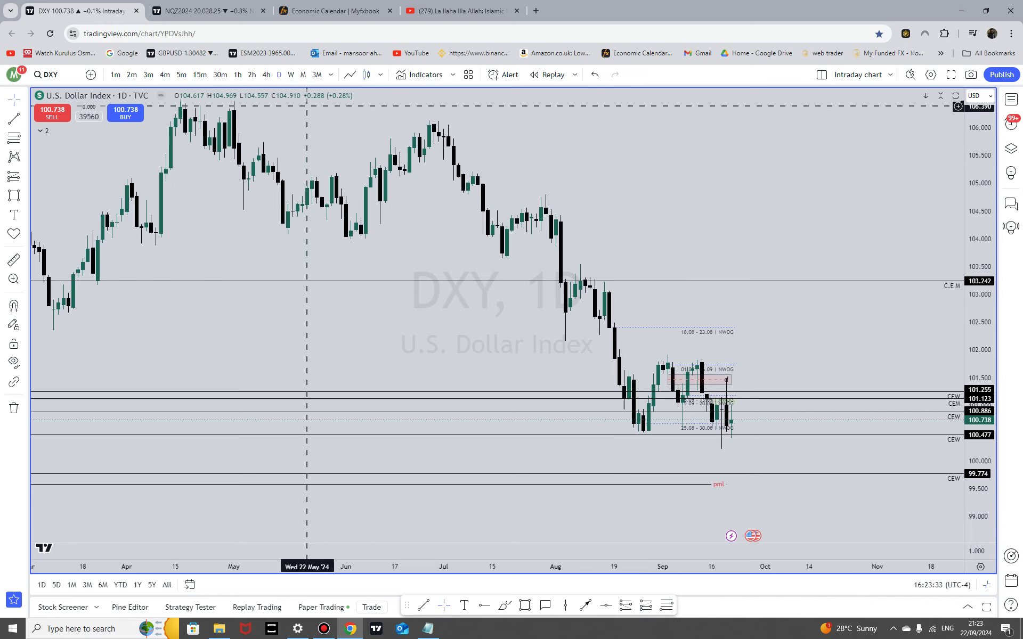
pyautogui.click(303, 74)
pyautogui.click(291, 75)
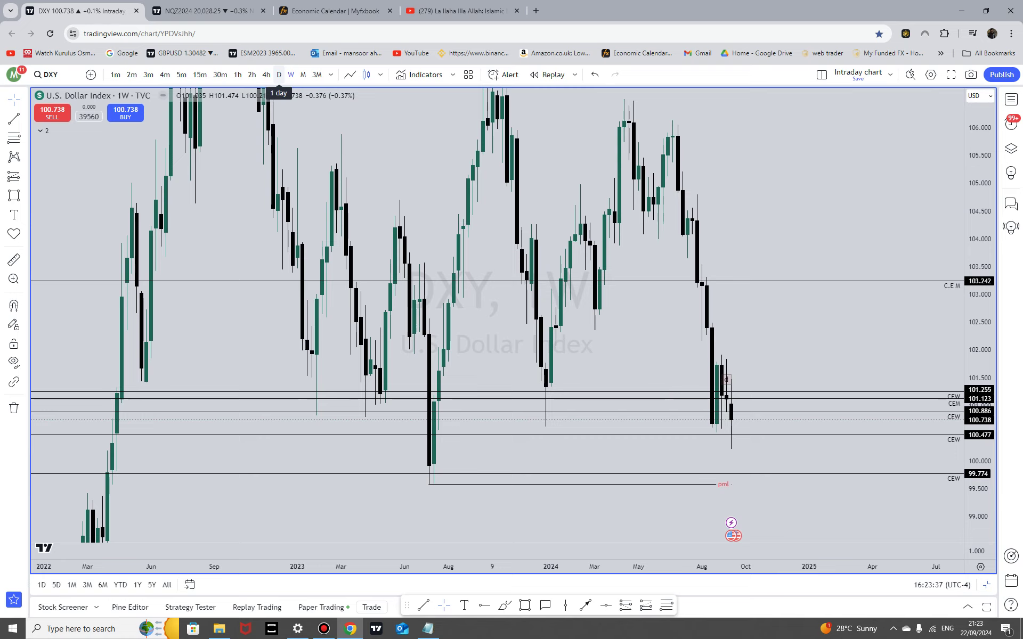
pyautogui.click(279, 75)
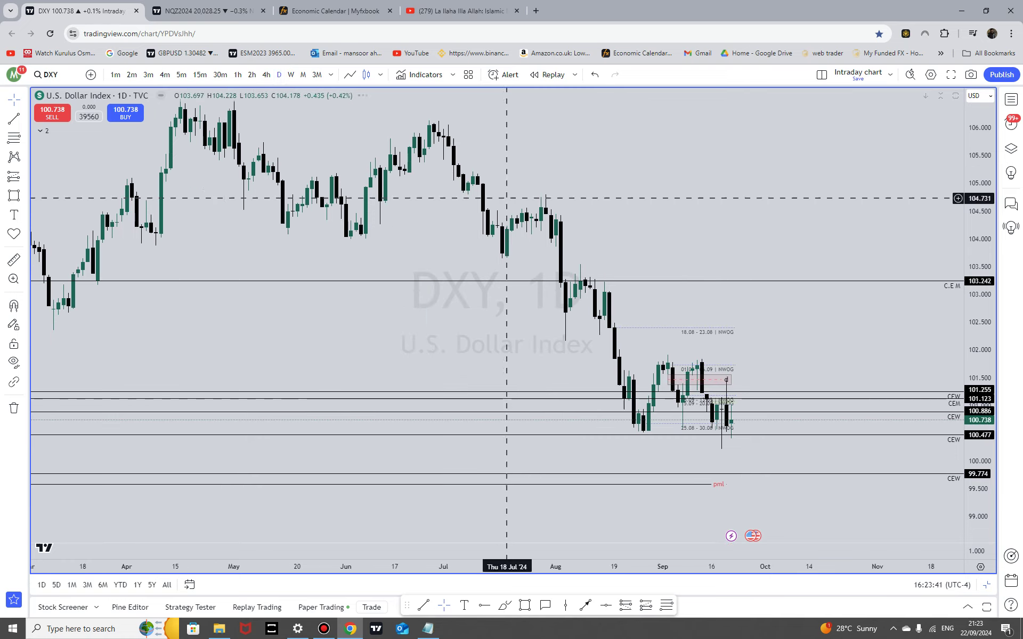
# Extend the right edge of the red zone labelled "d" on the daily DXY chart to Sep 24.
pyautogui.moveTo(794, 348); pyautogui.dragTo(834, 261)
pyautogui.moveTo(872, 438); pyautogui.dragTo(880, 442)
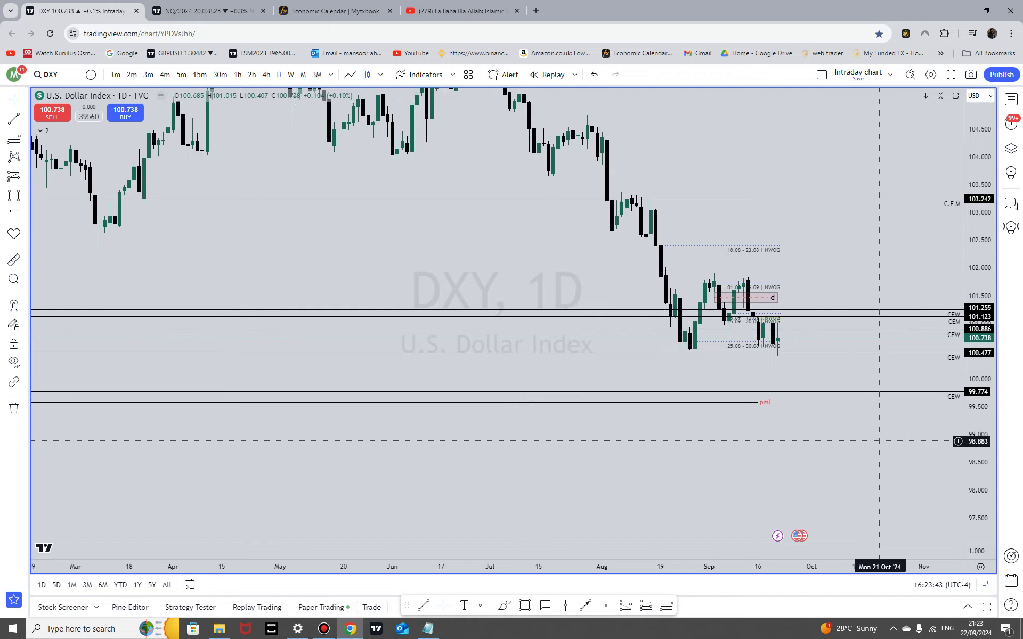
pyautogui.scroll(5, 880, 441)
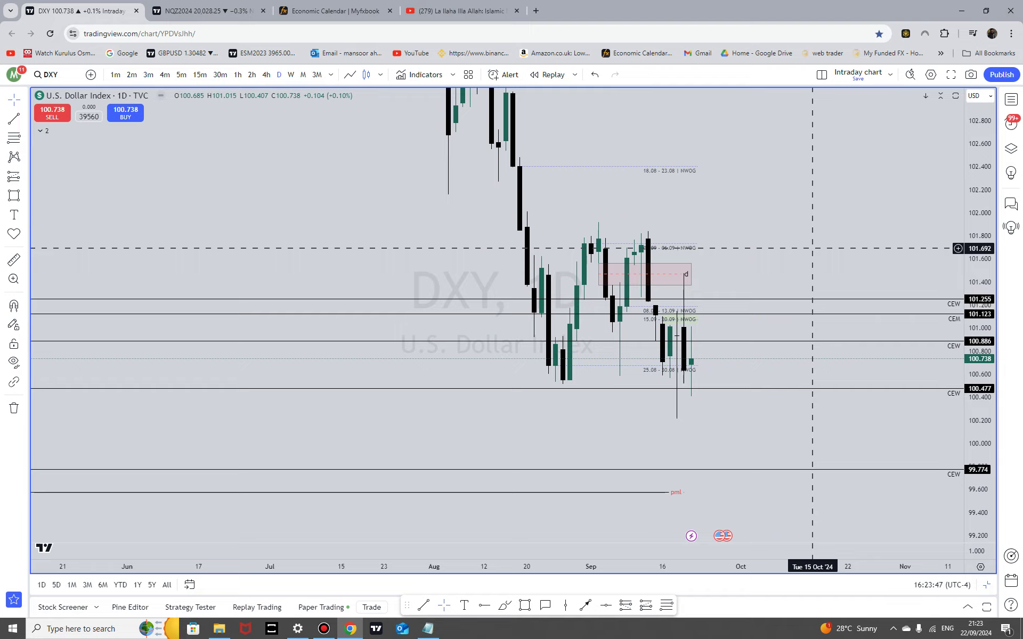
pyautogui.scroll(5, 798, 261)
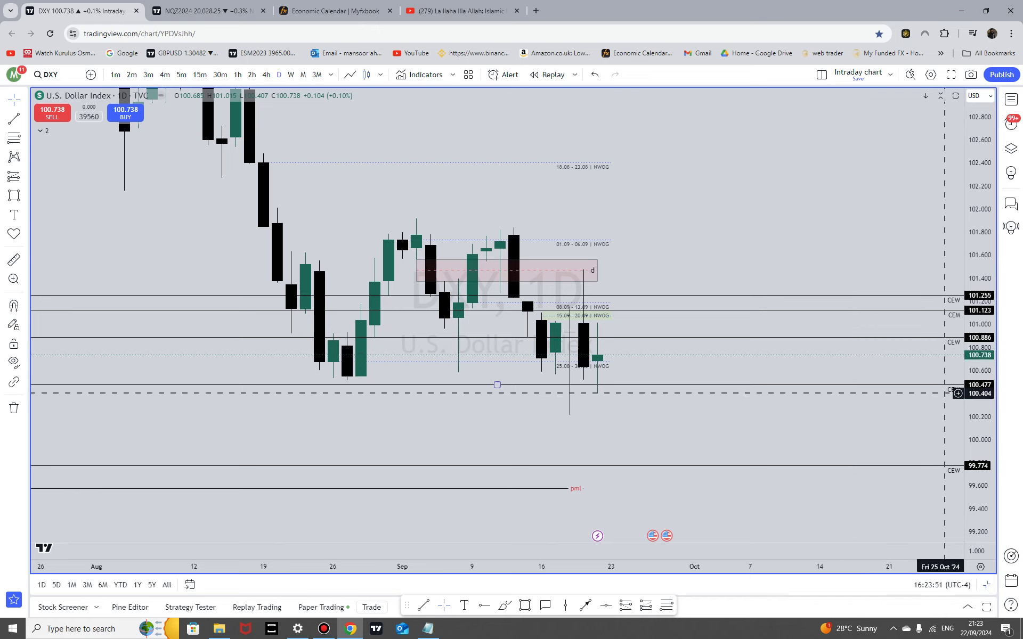
pyautogui.moveTo(597, 251); pyautogui.dragTo(625, 251)
pyautogui.click(667, 250)
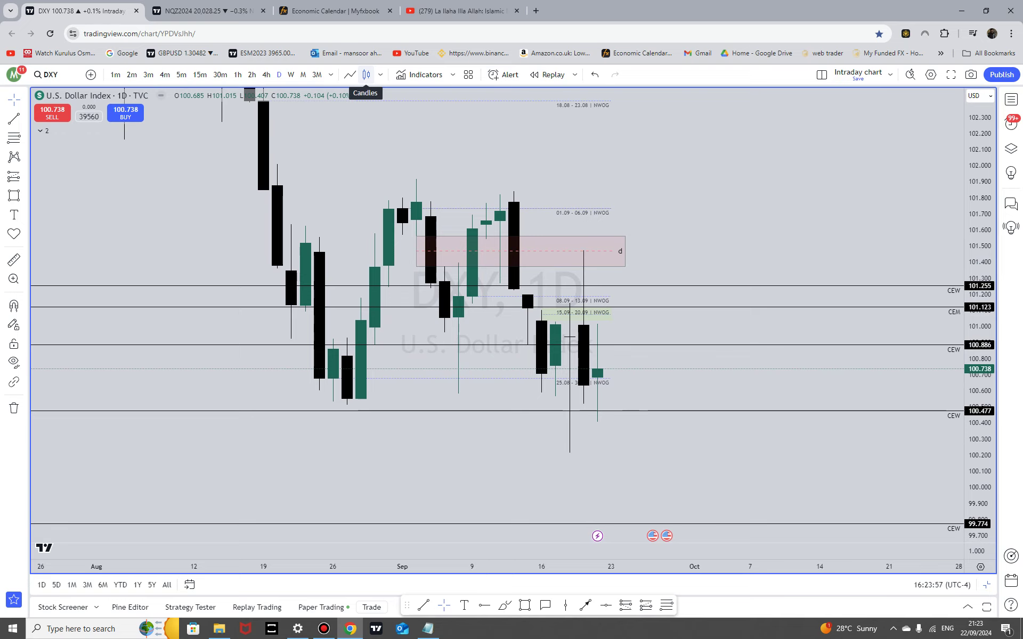
# Examine the September daily candles around the red zone and the CEW levels, checking them against the weekly chart.
pyautogui.scroll(3, 873, 183)
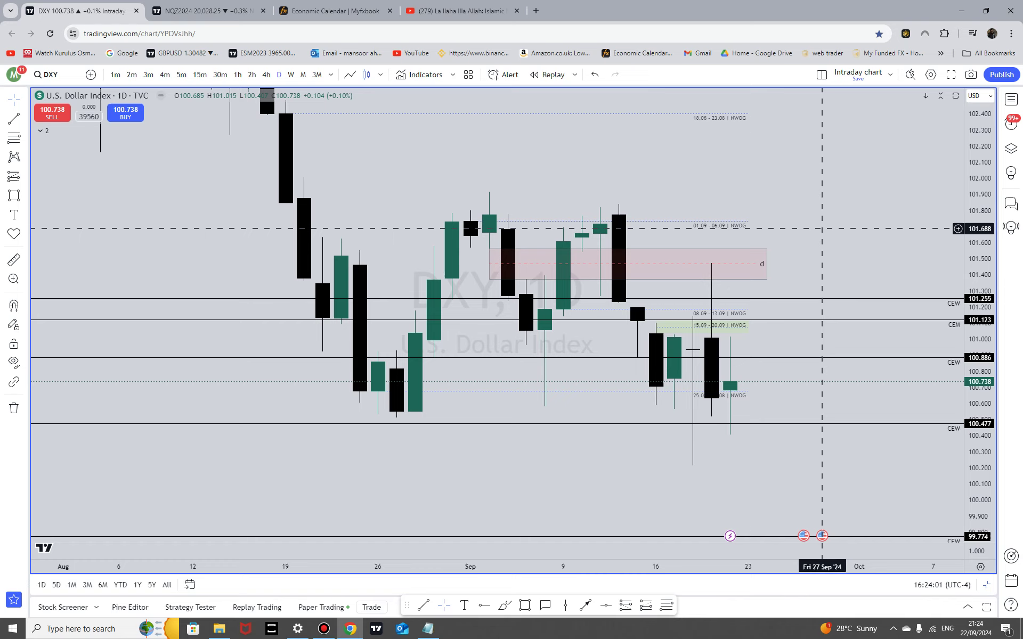
pyautogui.scroll(3, 753, 167)
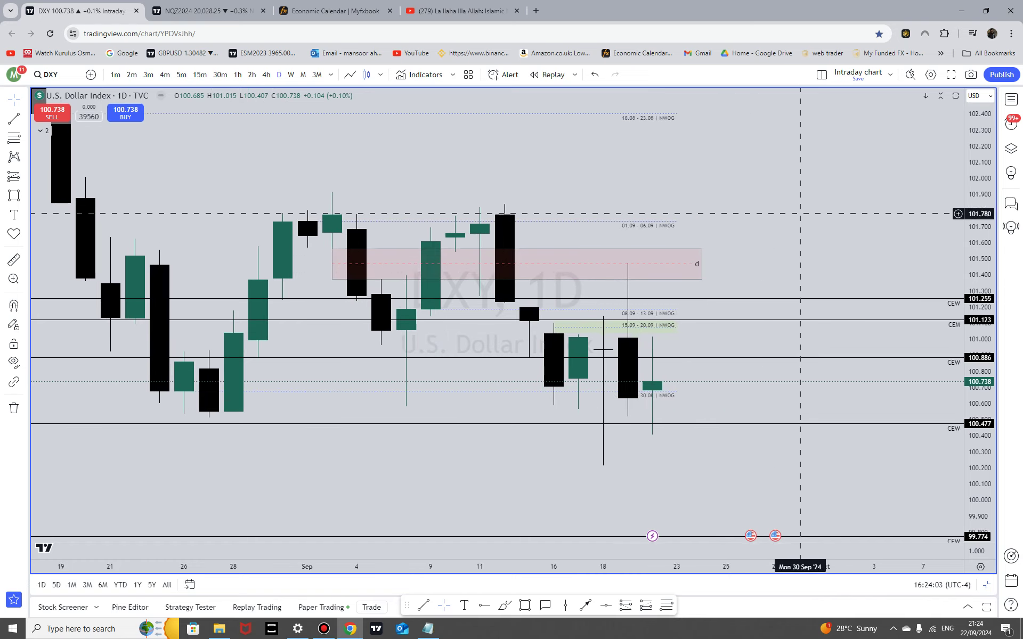
pyautogui.moveTo(632, 309); pyautogui.dragTo(511, 303)
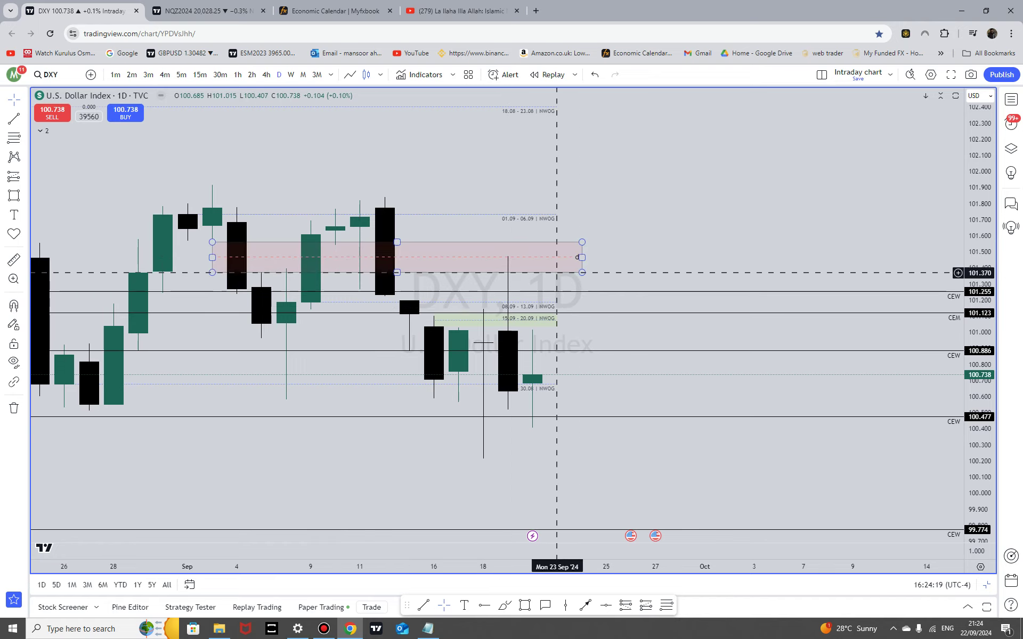
pyautogui.moveTo(681, 260); pyautogui.dragTo(548, 213)
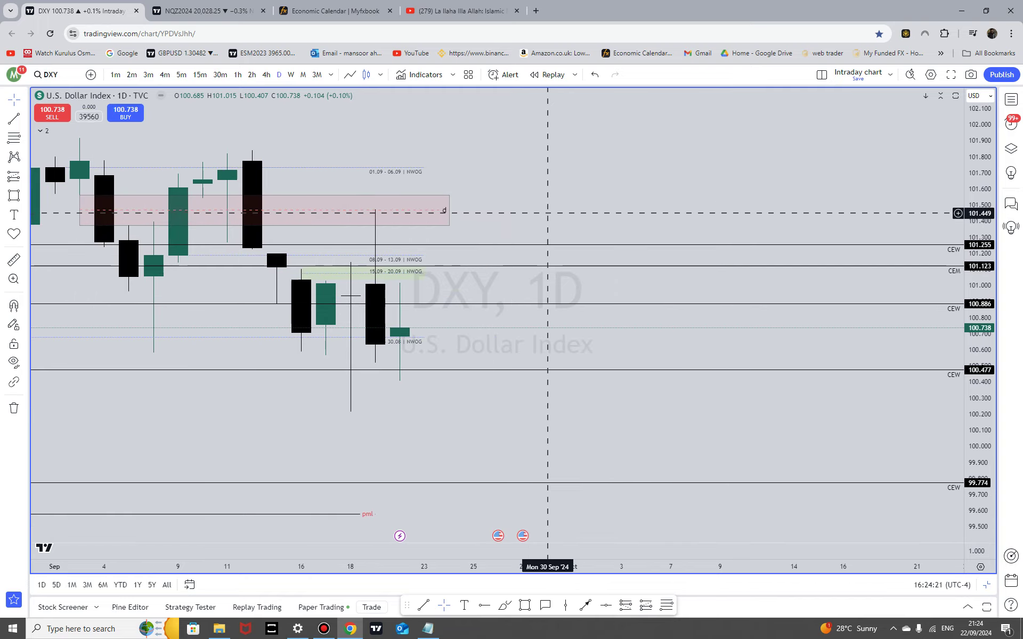
pyautogui.scroll(-4, 551, 212)
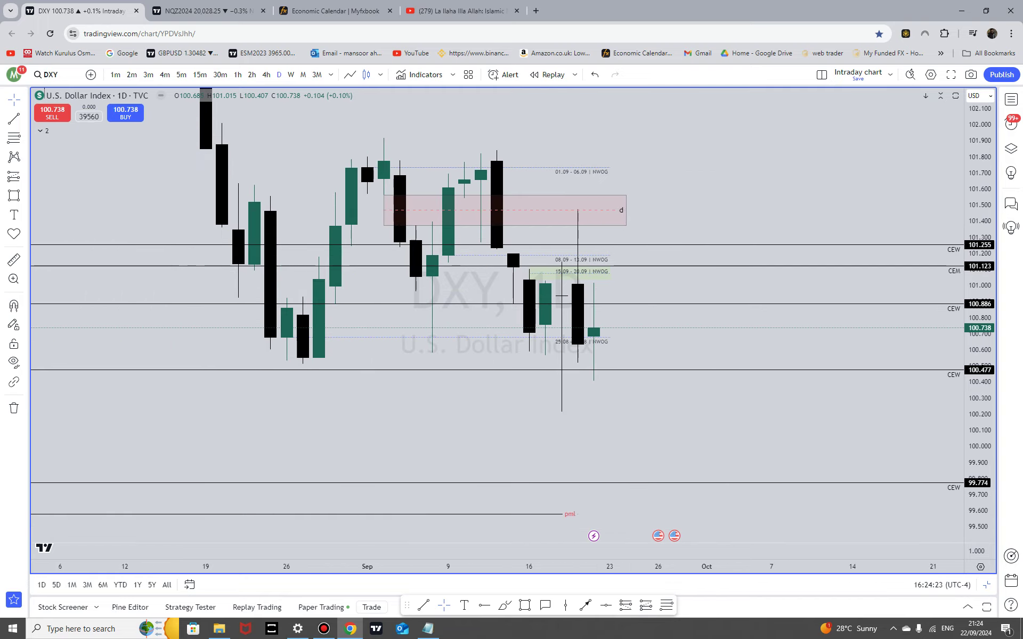
pyautogui.click(291, 75)
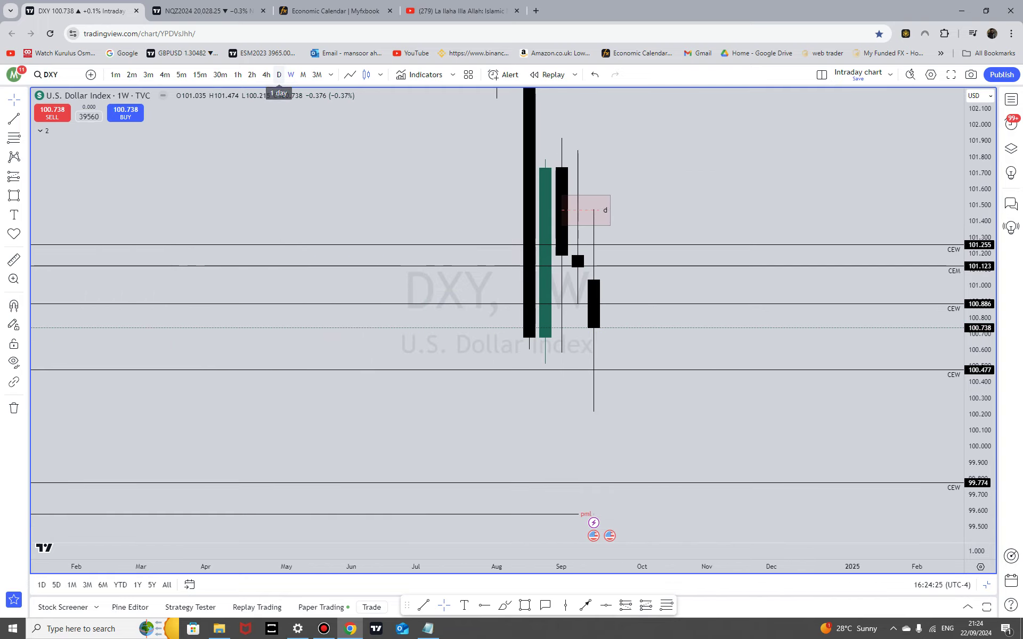
pyautogui.click(278, 74)
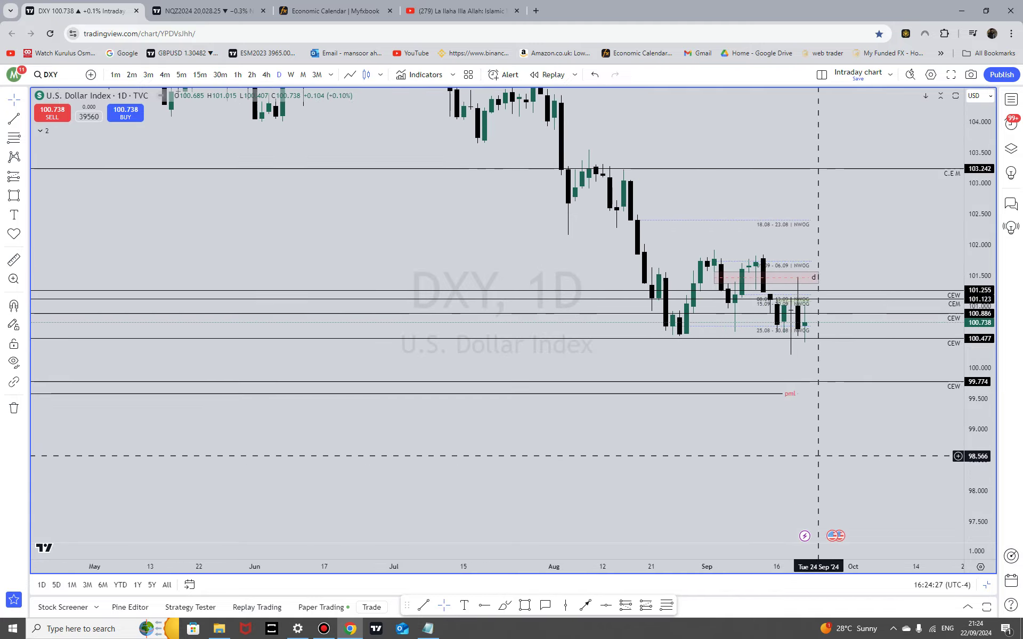
pyautogui.scroll(-4, 817, 456)
pyautogui.scroll(8, 815, 453)
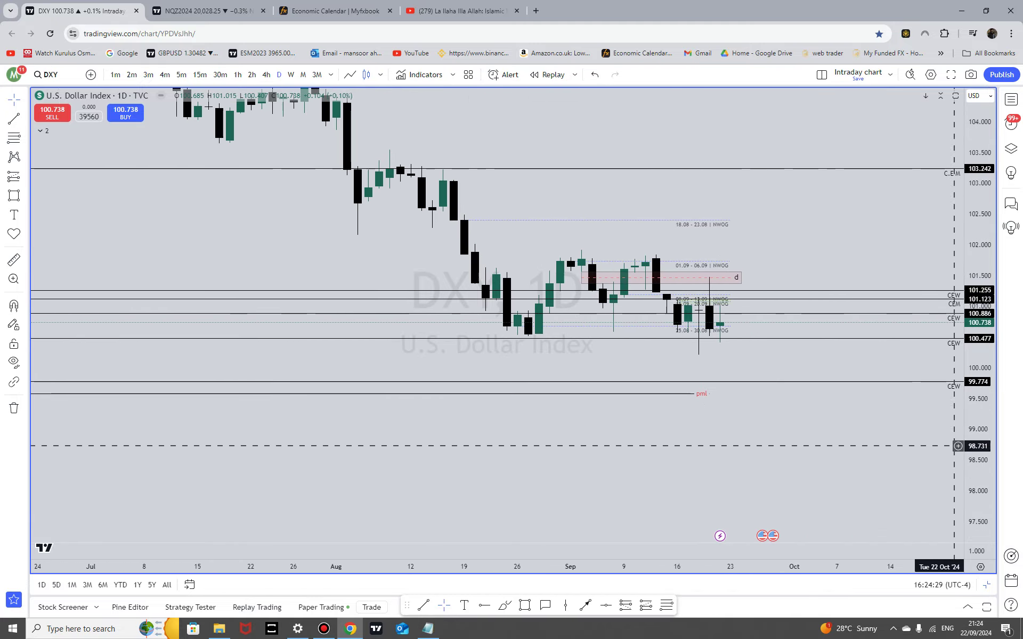
# Compare the daily DXY price action back to 2023 with the current September range and the "pml" level.
pyautogui.scroll(-10, 823, 473)
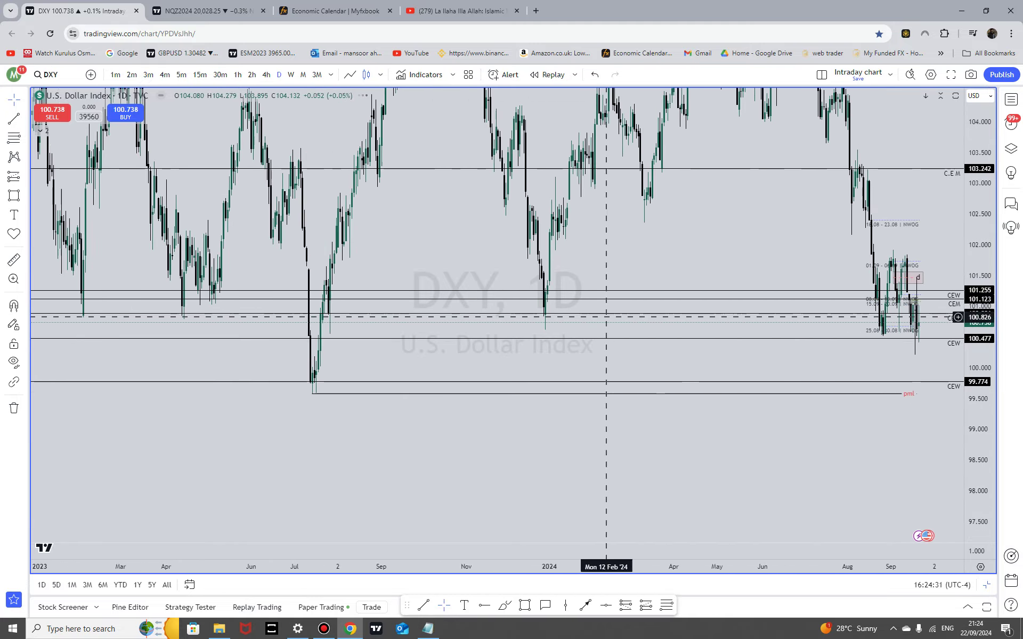
pyautogui.scroll(8, 693, 465)
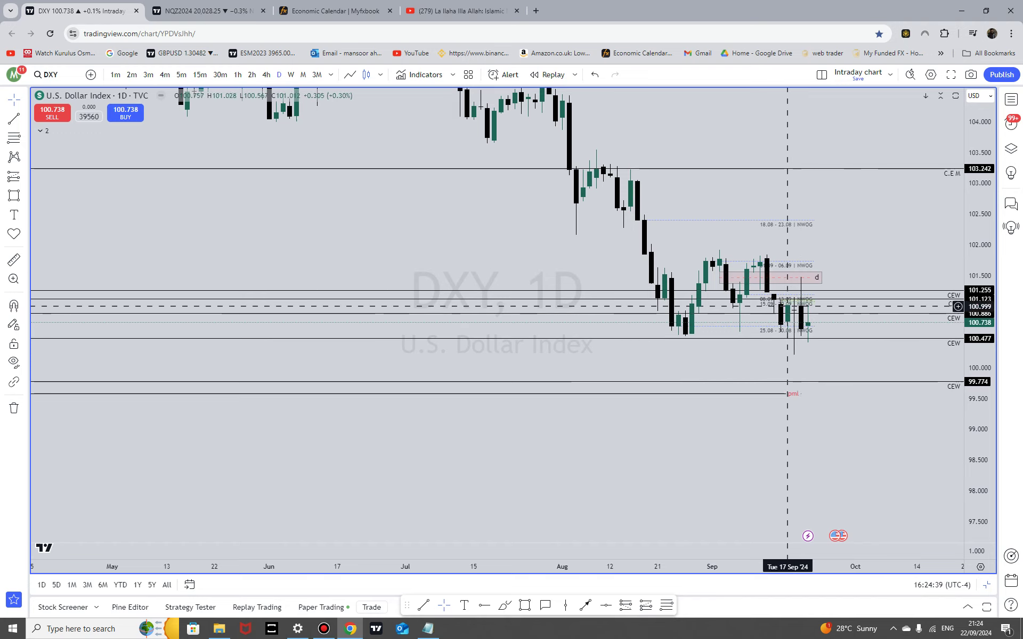
pyautogui.scroll(2, 794, 314)
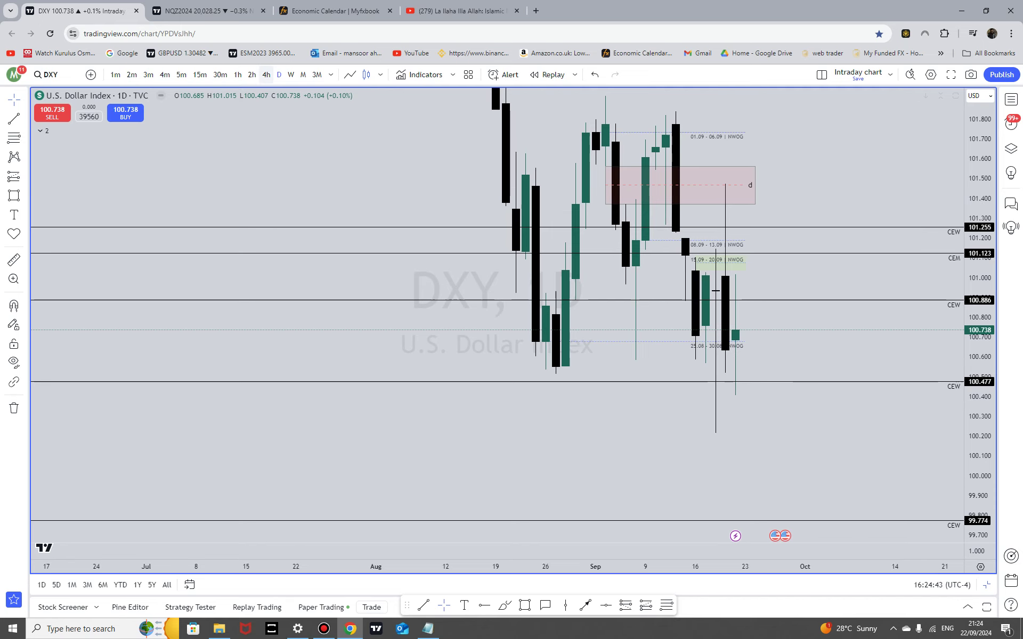
# Switch DXY to the 1-hour timeframe and examine the September candles around the red "d" zone, NWOG levels and CEW lines.
pyautogui.click(238, 75)
pyautogui.scroll(-5, 686, 437)
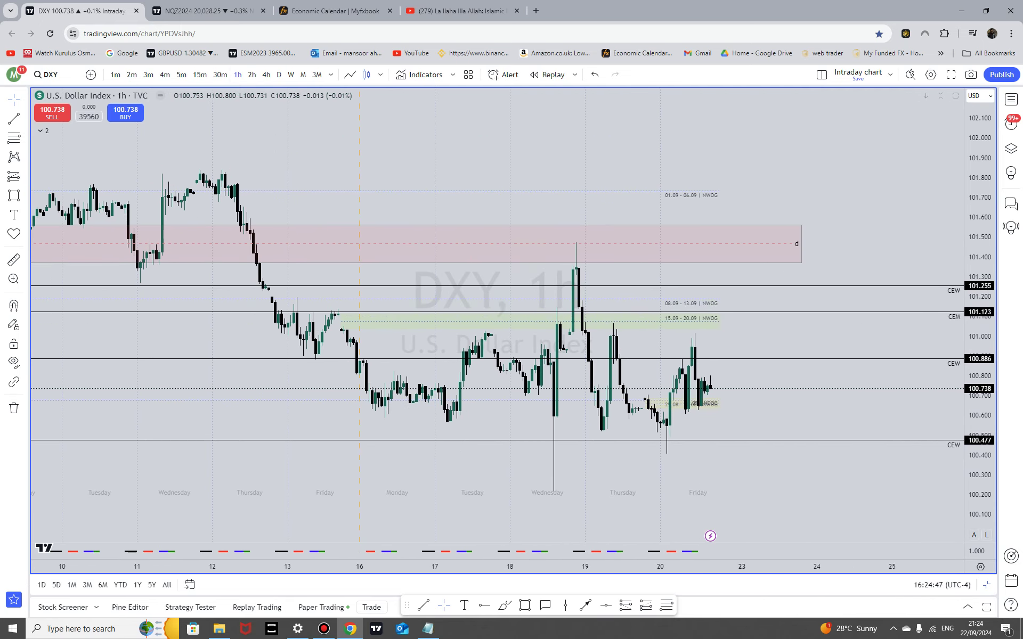
pyautogui.moveTo(981, 371); pyautogui.dragTo(980, 279)
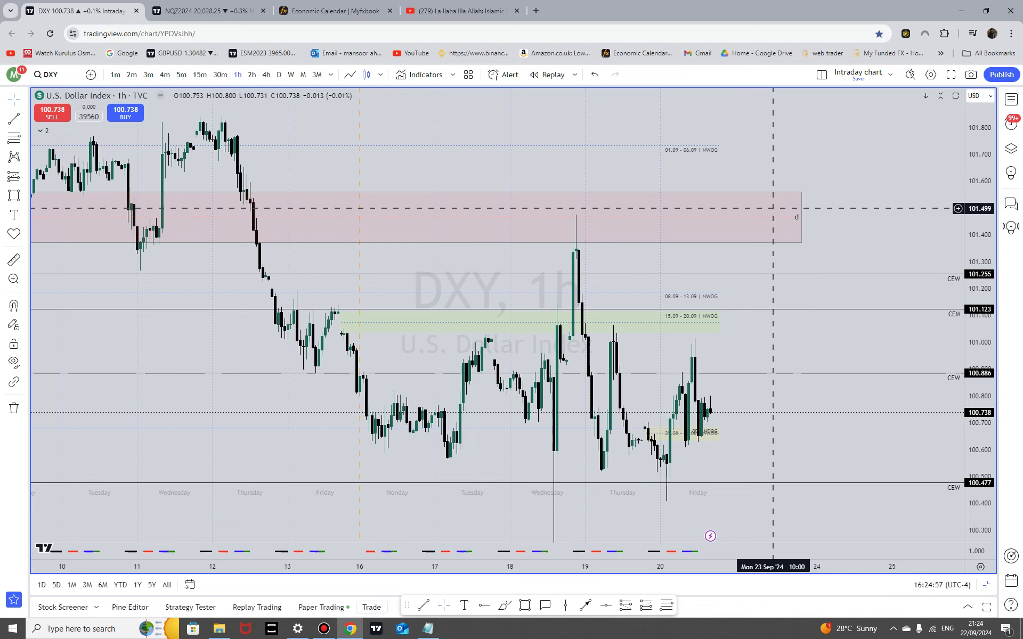
pyautogui.scroll(-5, 753, 452)
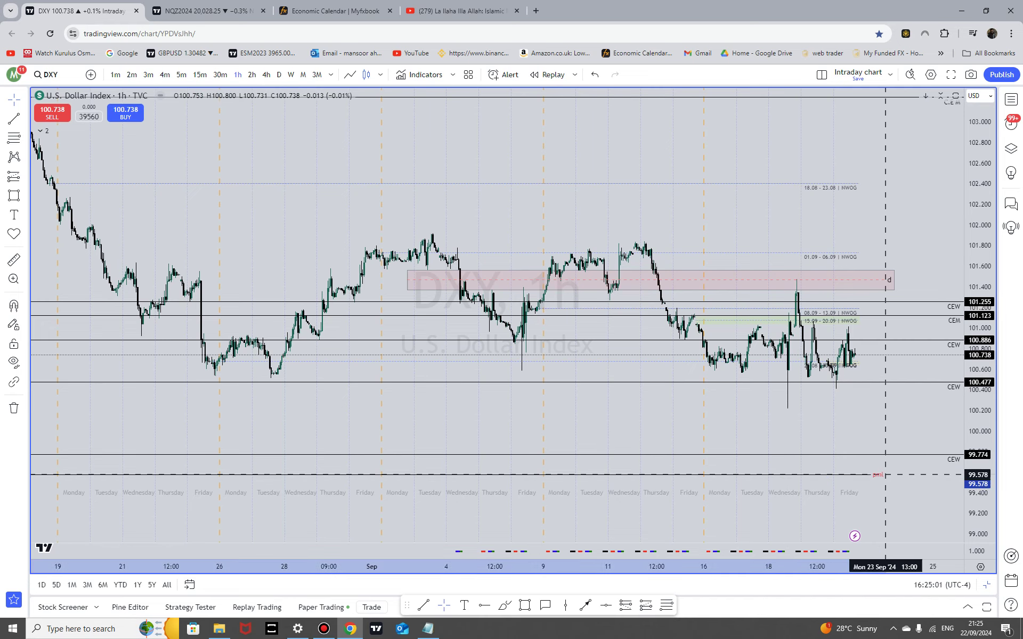
pyautogui.scroll(5, 831, 448)
pyautogui.scroll(5, 853, 424)
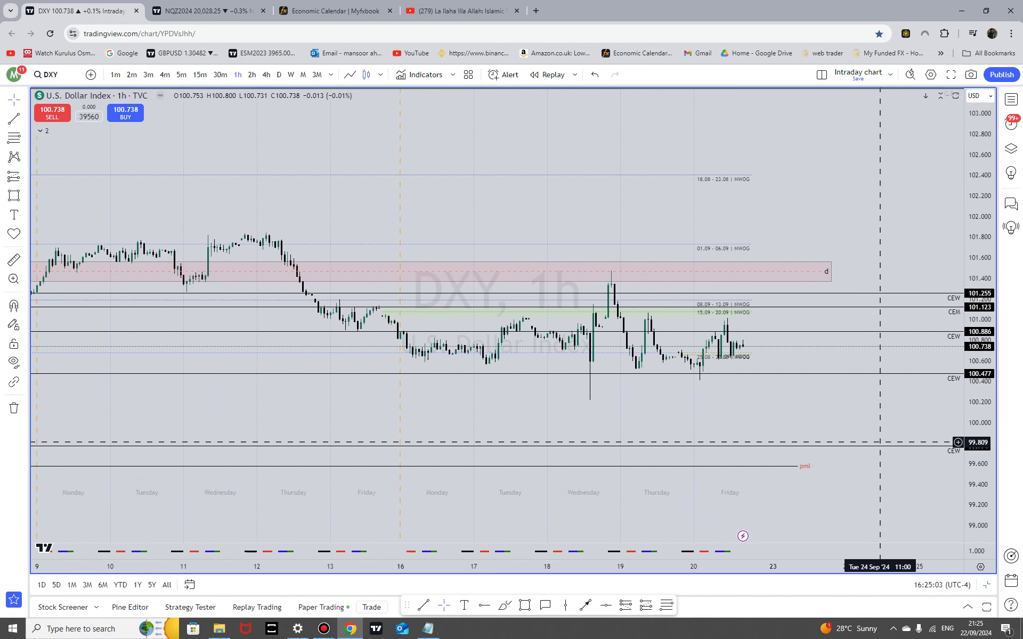
pyautogui.moveTo(980, 448); pyautogui.dragTo(981, 341)
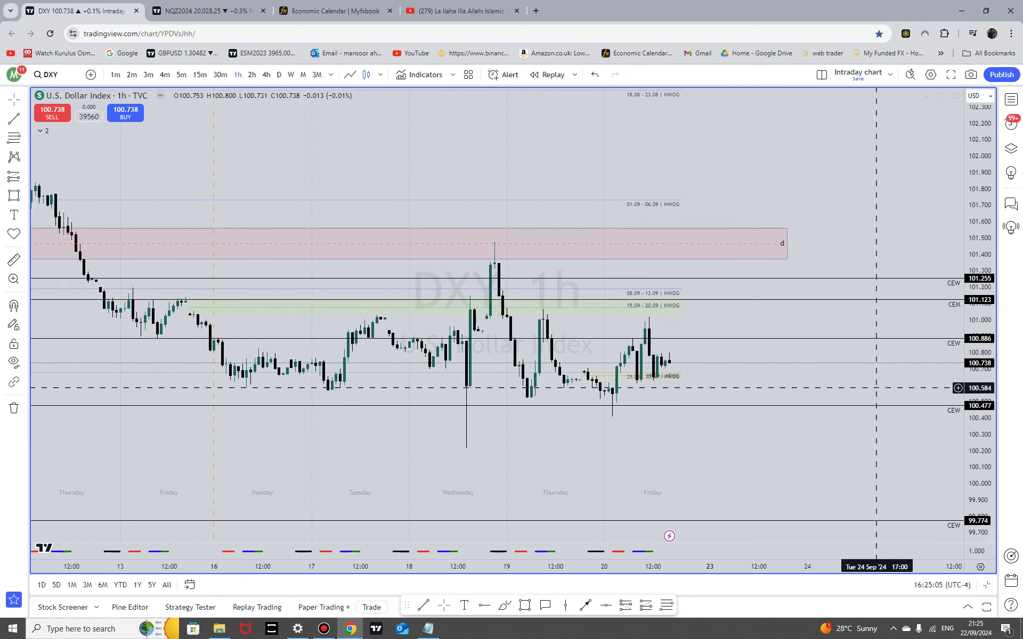
pyautogui.scroll(-3, 563, 427)
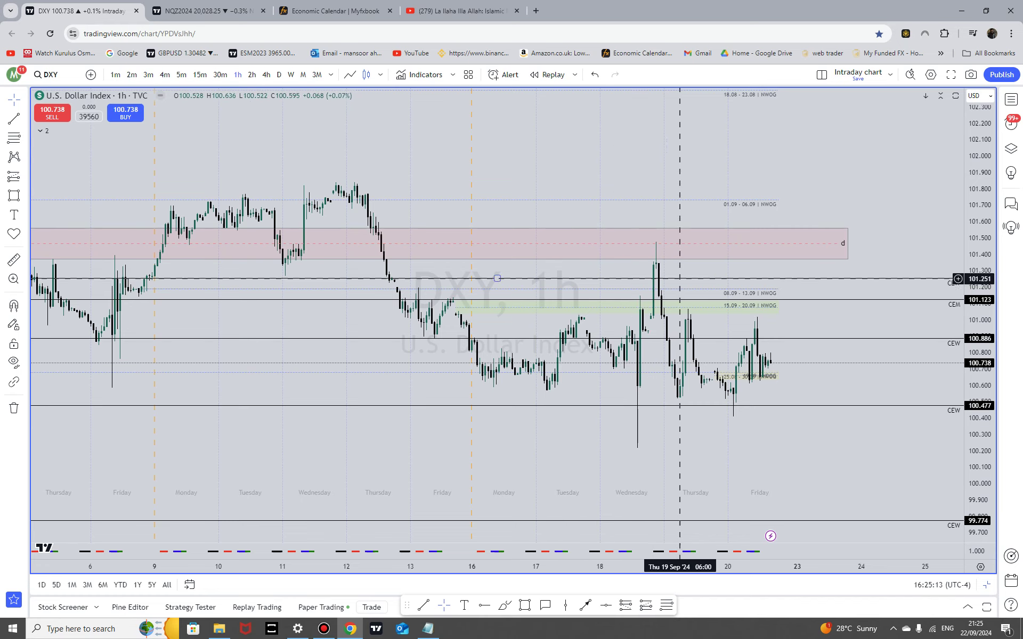
pyautogui.moveTo(793, 431); pyautogui.dragTo(667, 404)
pyautogui.moveTo(717, 439); pyautogui.dragTo(784, 462)
pyautogui.scroll(2, 784, 463)
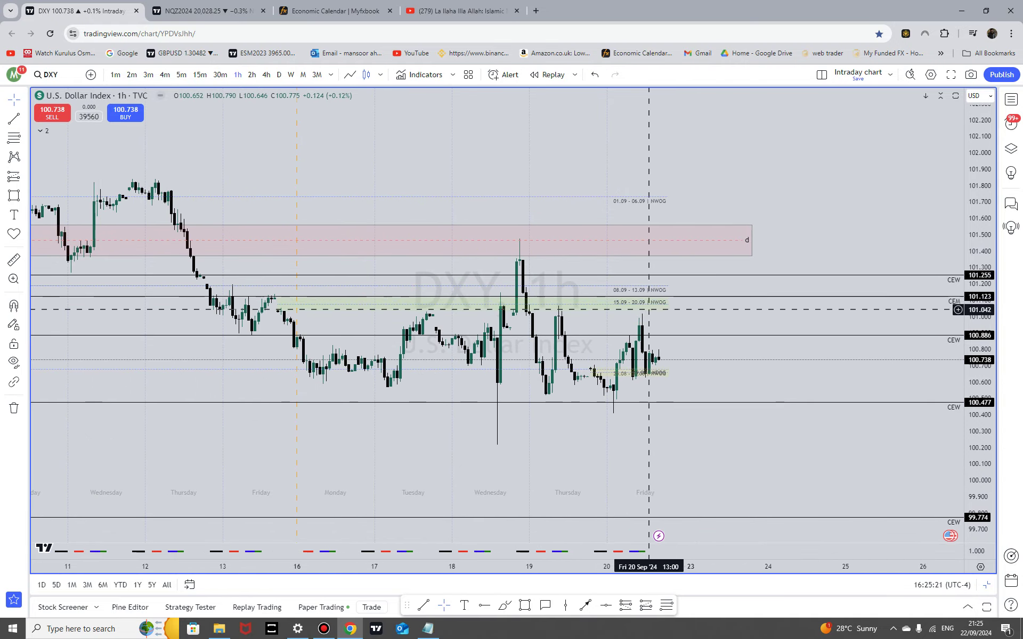
pyautogui.scroll(-3, 729, 302)
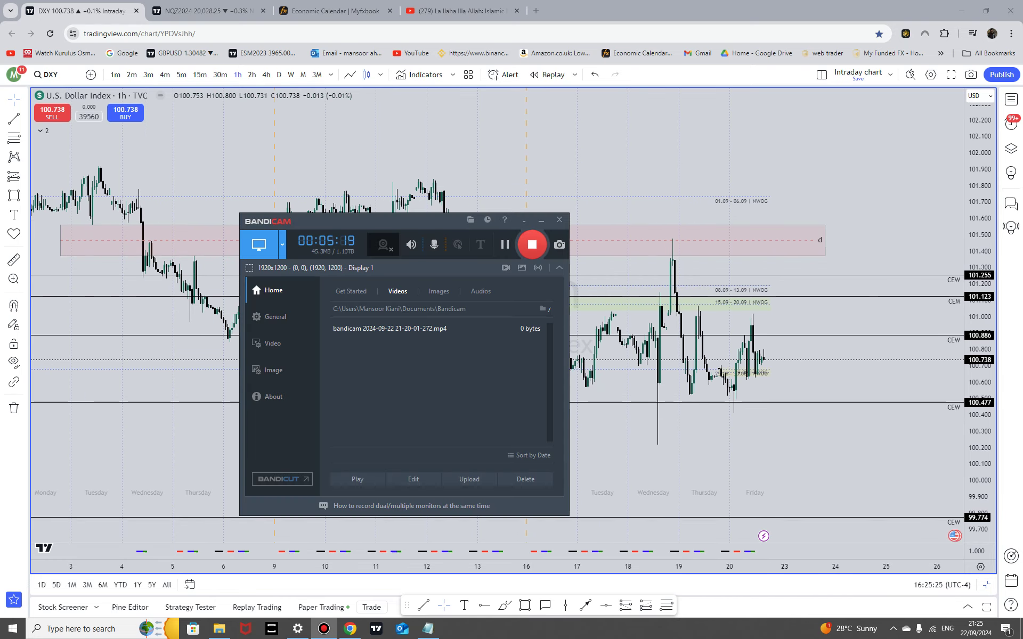
# Restore the side-by-side GBPUSD and DXY layout and examine the DXY hourly candles of the past week.
pyautogui.click(987, 585)
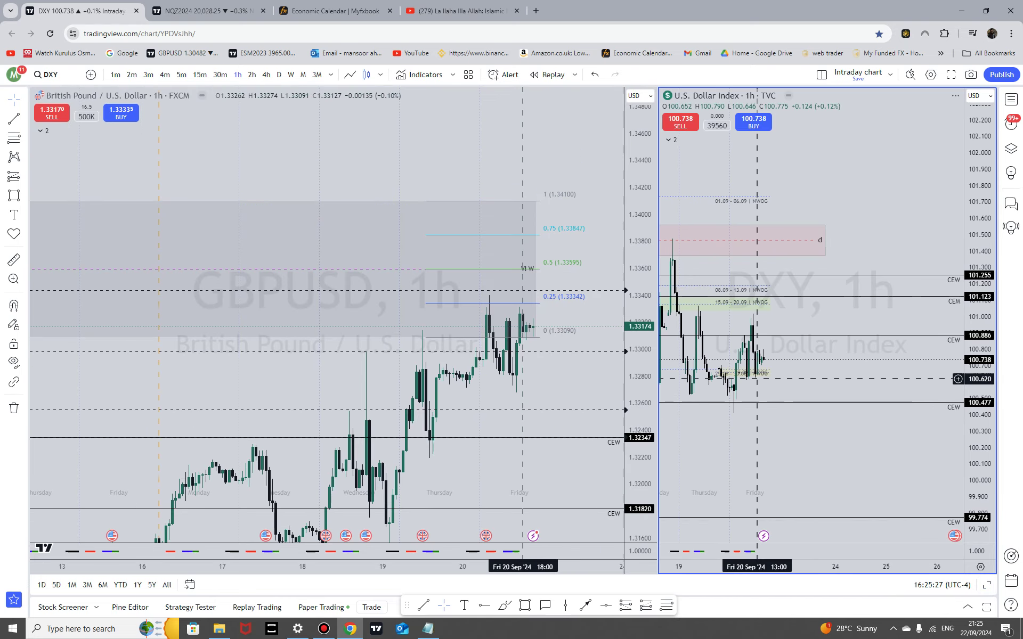
pyautogui.moveTo(790, 441); pyautogui.dragTo(829, 454)
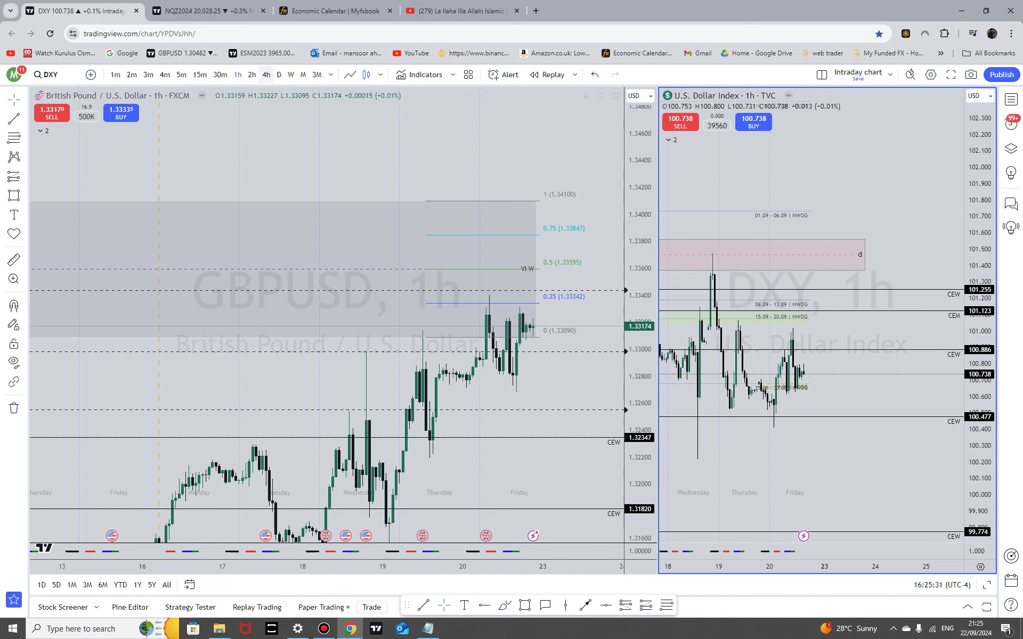
pyautogui.click(267, 75)
pyautogui.click(237, 74)
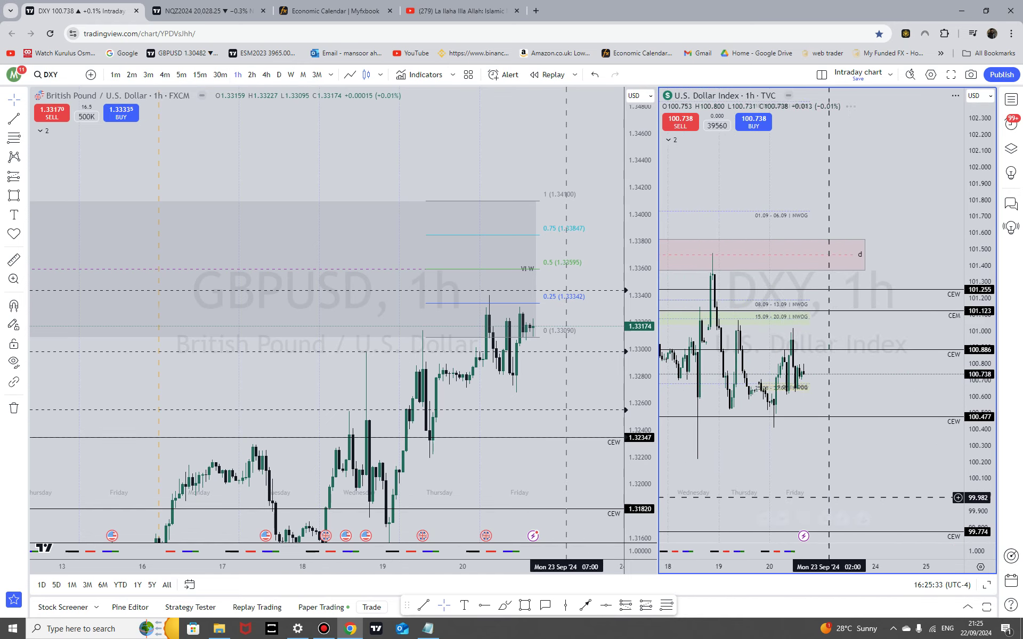
pyautogui.scroll(2, 951, 470)
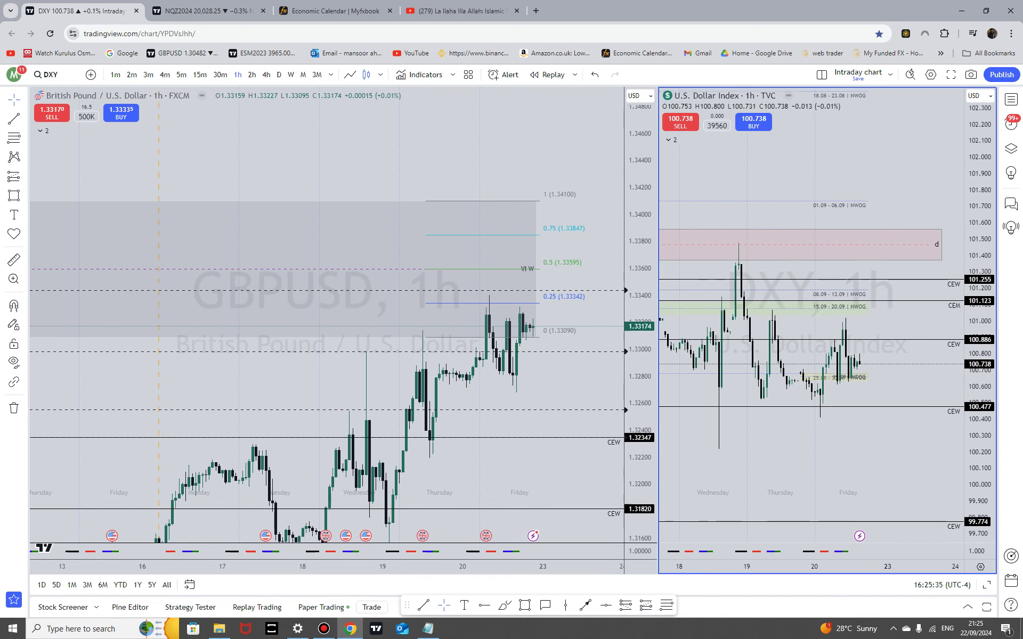
pyautogui.scroll(-3, 846, 298)
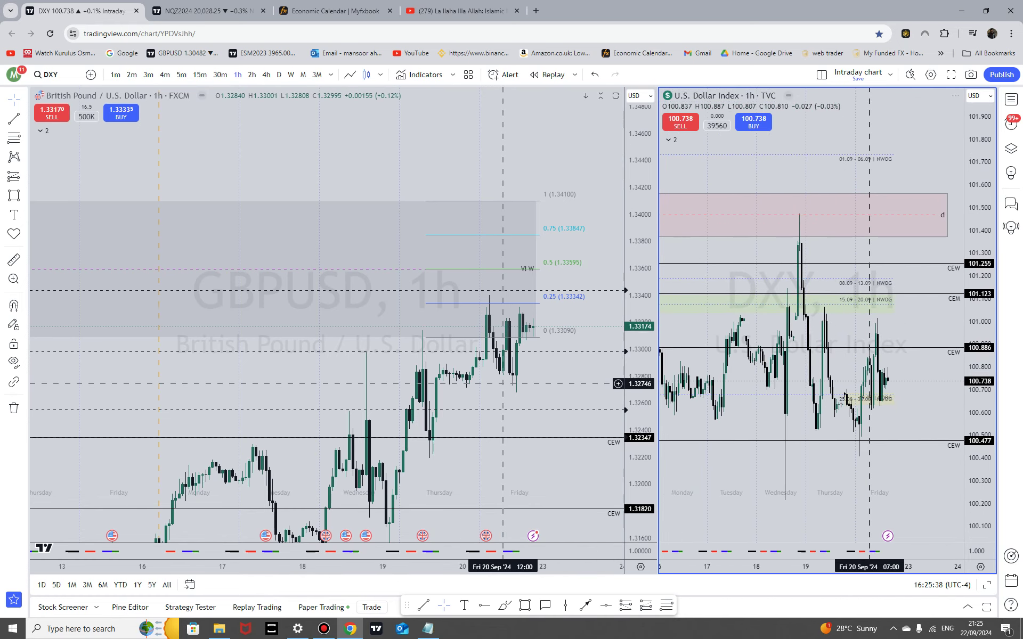
pyautogui.scroll(2, 503, 384)
# Switch GBPUSD to the daily timeframe and examine the latest candles against the grey "VI W" zone.
pyautogui.click(279, 75)
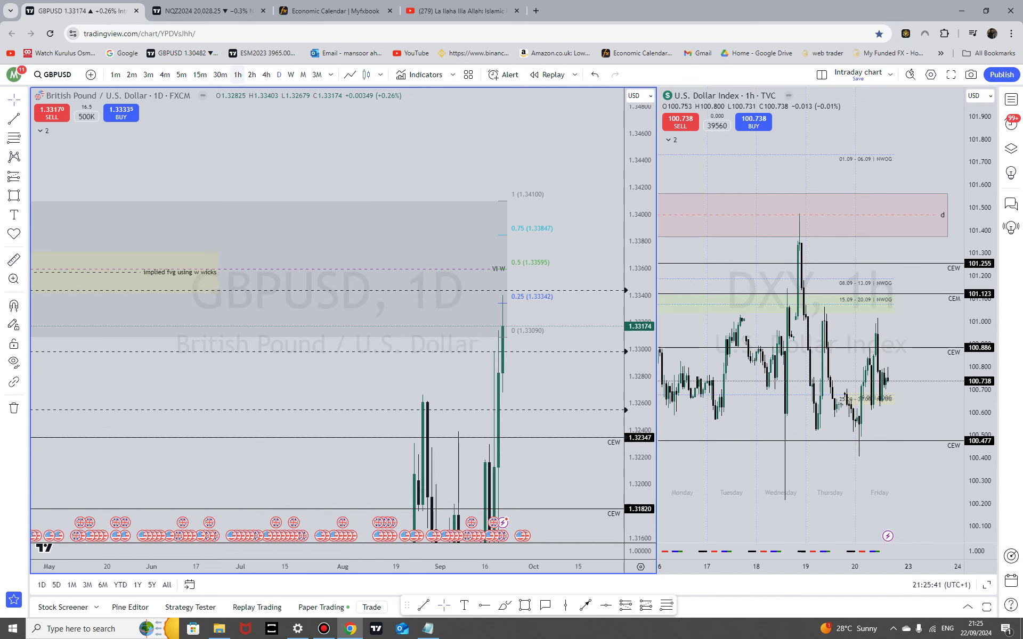
pyautogui.scroll(2, 554, 348)
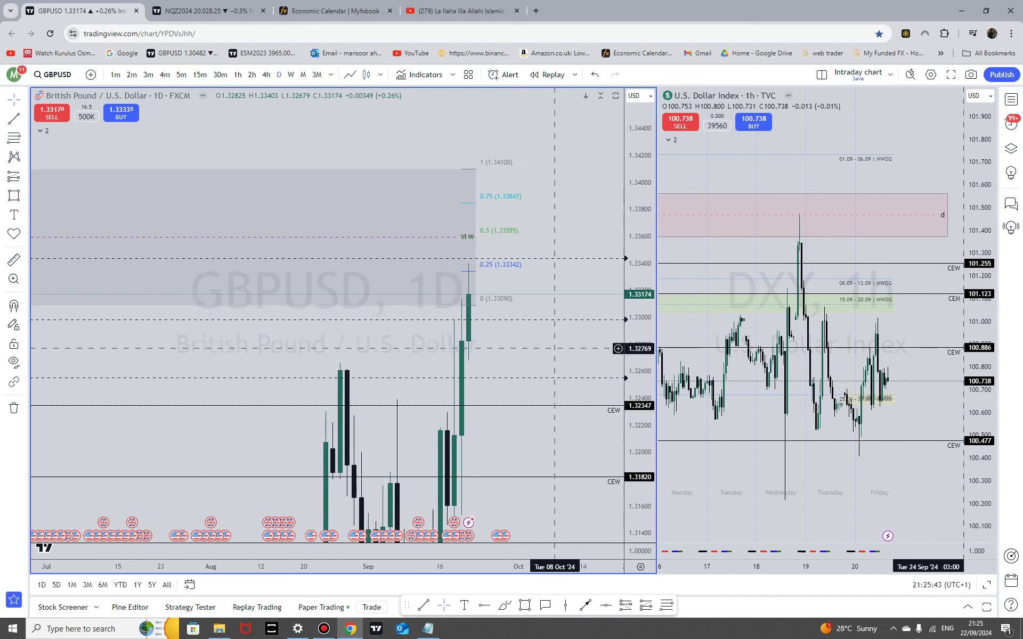
pyautogui.scroll(3, 469, 320)
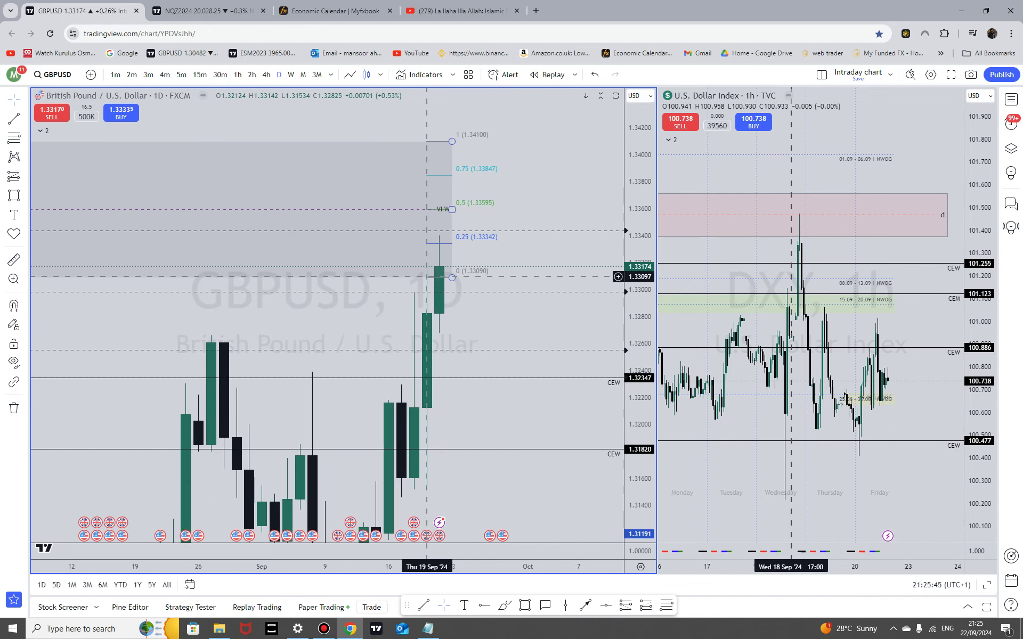
# On the weekly GBPUSD chart, draw a horizontal trend line at 1.32029 from Aug 26 to Sep 30 and label it "w ob".
pyautogui.click(291, 75)
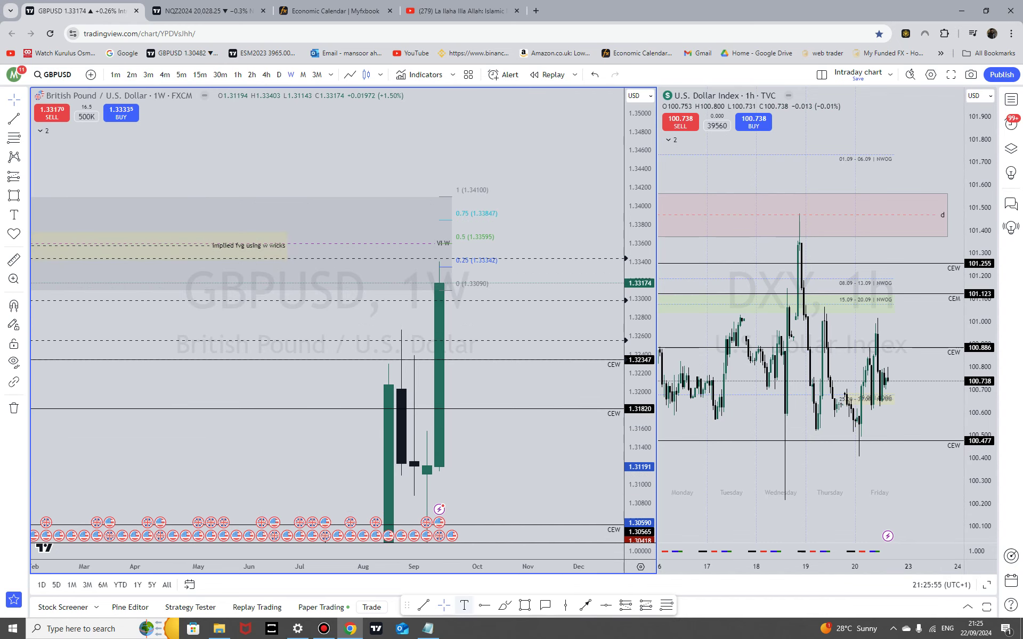
pyautogui.click(402, 389)
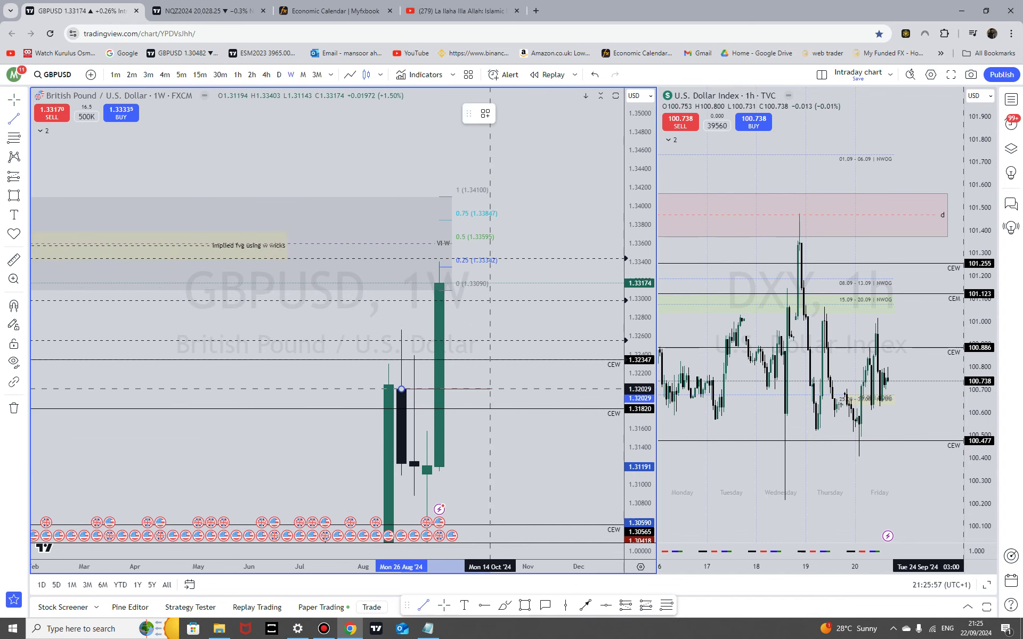
pyautogui.doubleClick(465, 389)
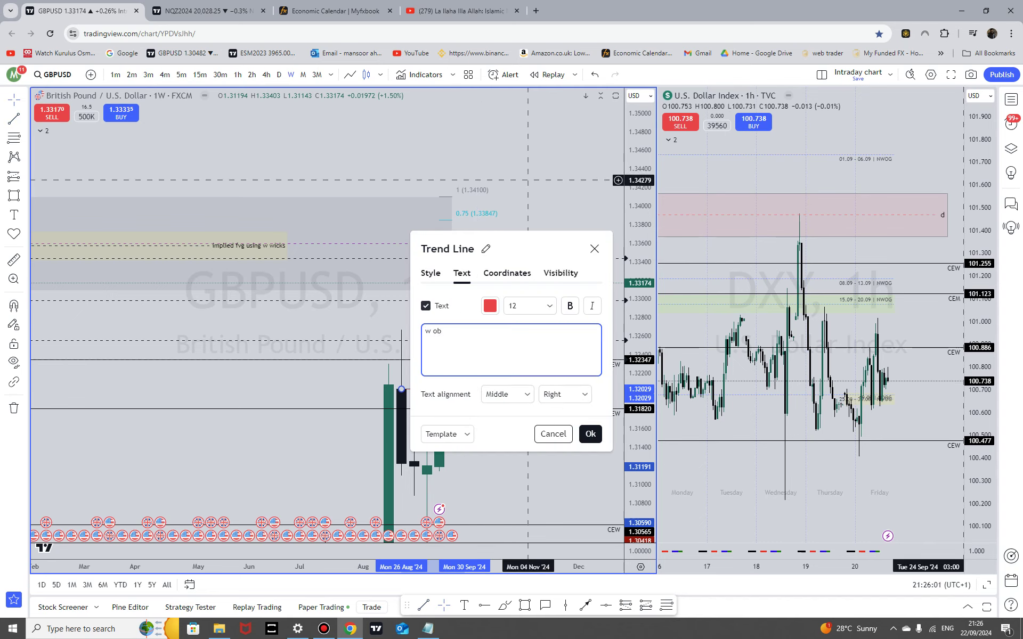
pyautogui.click(527, 179)
# On the daily GBPUSD chart, move the "w ob" line's ends to Sep 17 and Sep 24 at 1.32160.
pyautogui.click(279, 74)
pyautogui.scroll(-3, 469, 256)
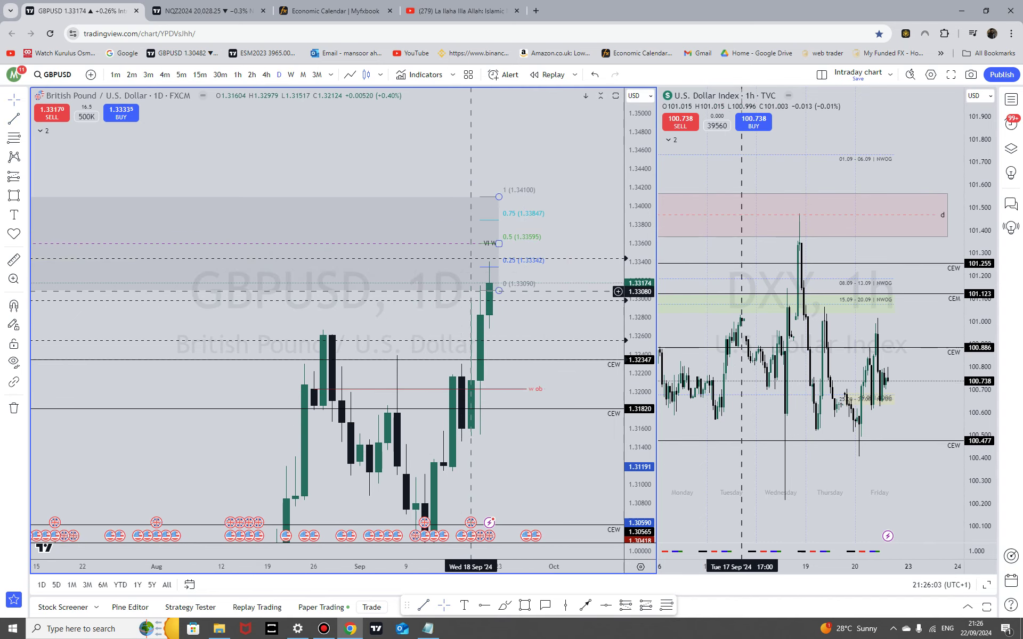
pyautogui.scroll(3, 539, 410)
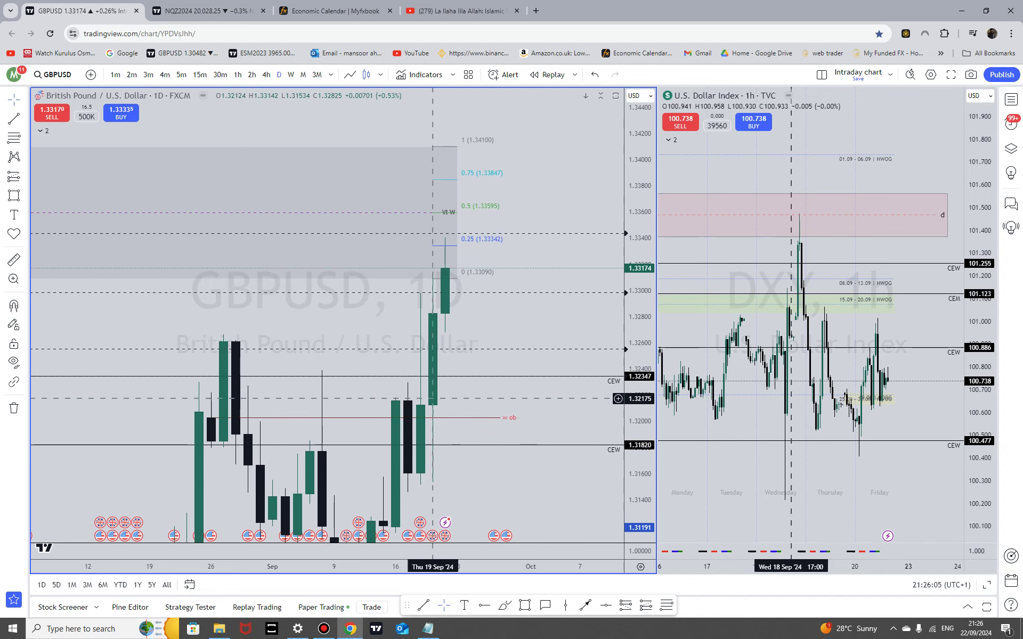
pyautogui.moveTo(211, 417); pyautogui.dragTo(408, 401)
pyautogui.moveTo(518, 418); pyautogui.dragTo(469, 401)
# Measure the daily GBPUSD rise from the lowest CEW level in early September up to the "VI W" zone.
pyautogui.moveTo(519, 412); pyautogui.dragTo(546, 312)
pyautogui.moveTo(639, 320); pyautogui.dragTo(640, 329)
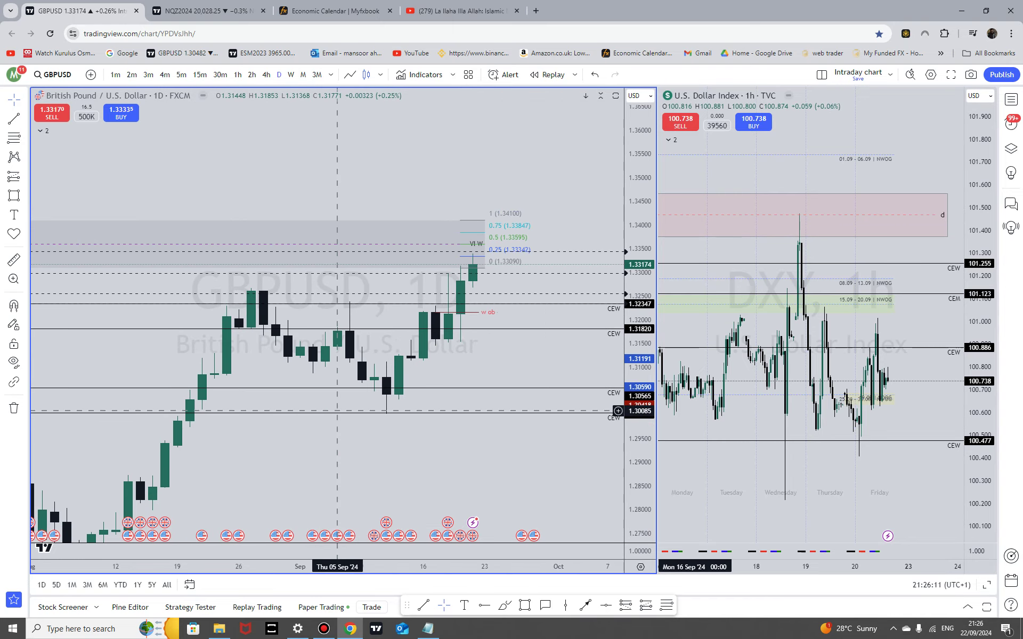
pyautogui.keyDown('shift'); pyautogui.click(337, 411); pyautogui.keyUp('shift')
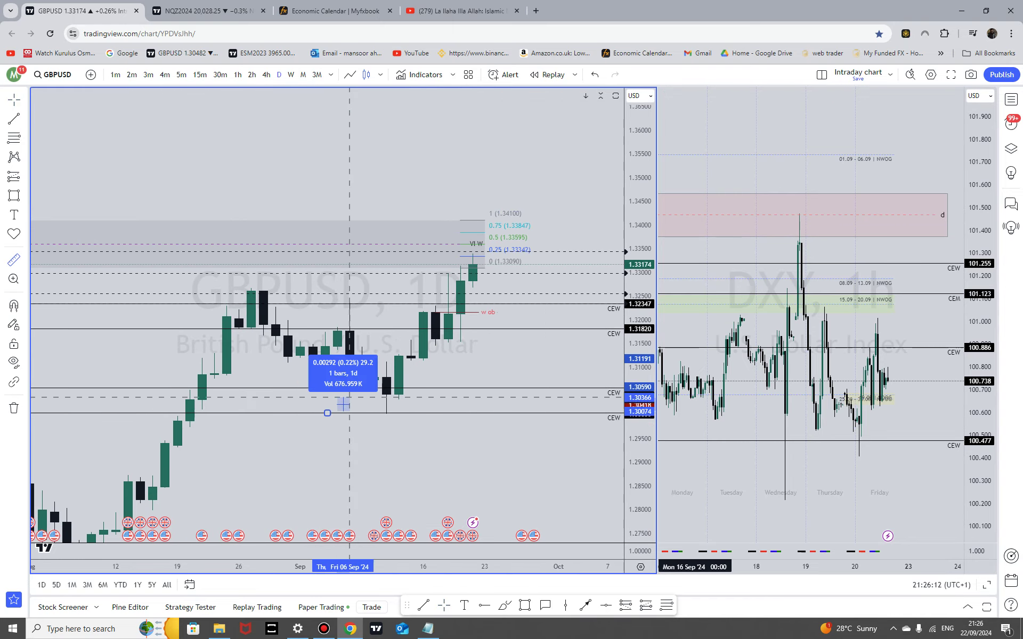
pyautogui.click(534, 255)
pyautogui.moveTo(639, 399); pyautogui.dragTo(640, 234)
pyautogui.click(571, 404)
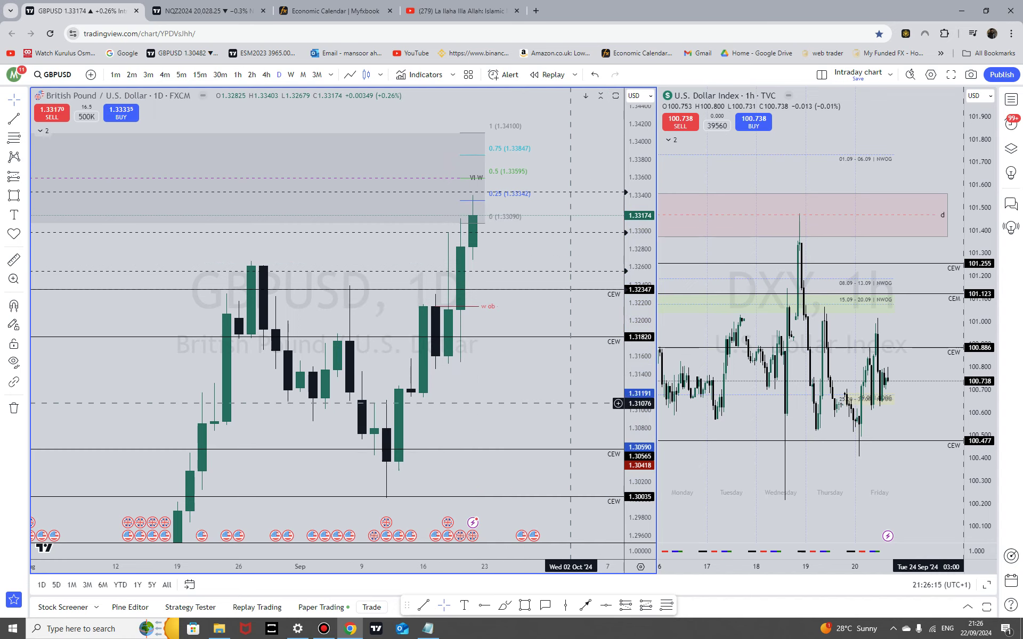
# Relabel the "w ob" trend line on the GBPUSD chart as "d ob".
pyautogui.moveTo(570, 381); pyautogui.dragTo(564, 435)
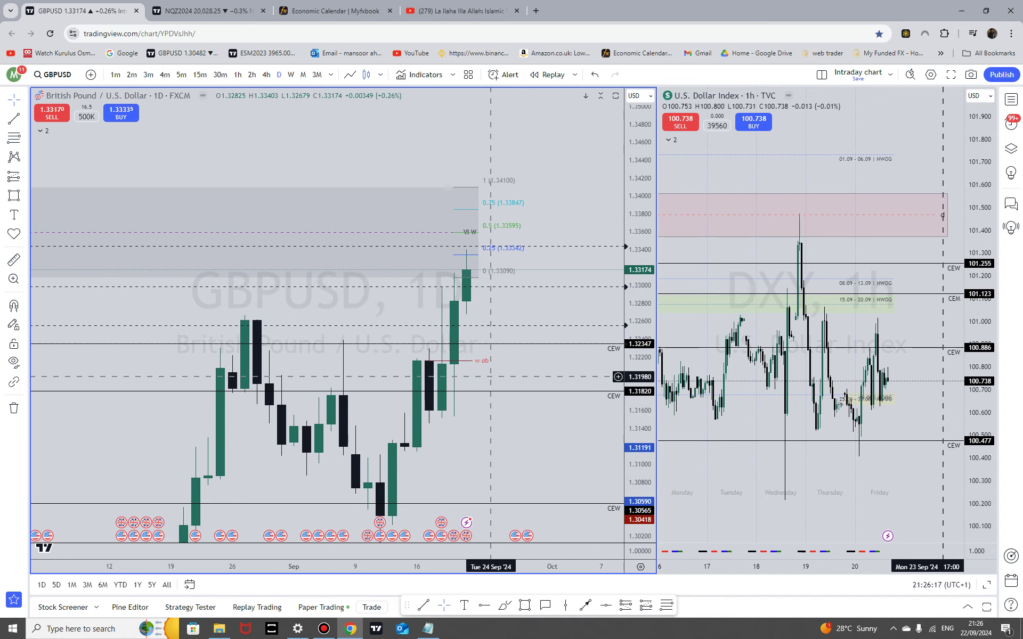
pyautogui.click(491, 360)
pyautogui.doubleClick(491, 361)
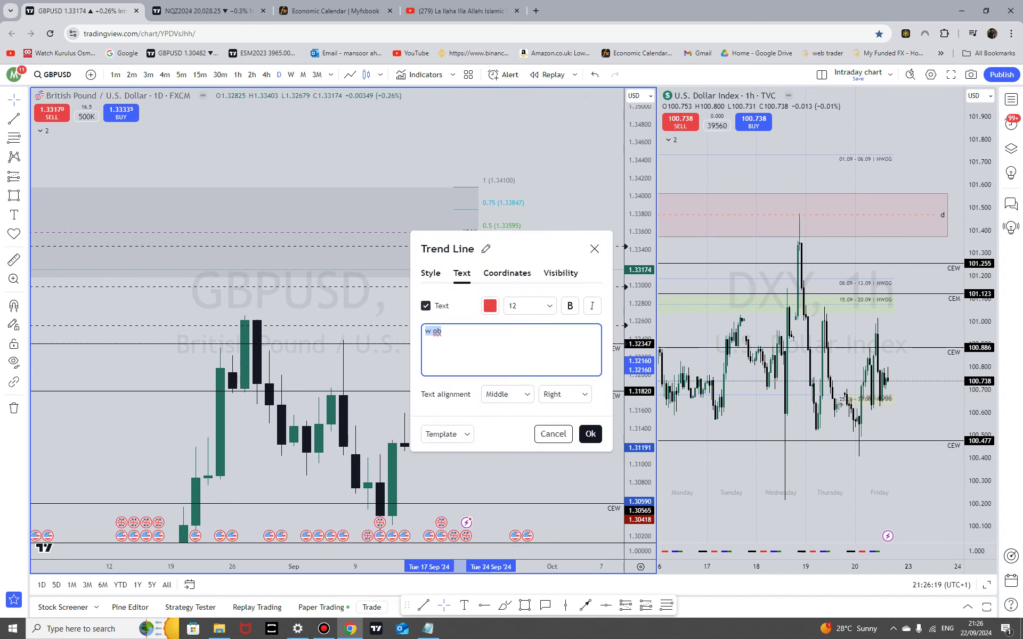
pyautogui.write('d ob')
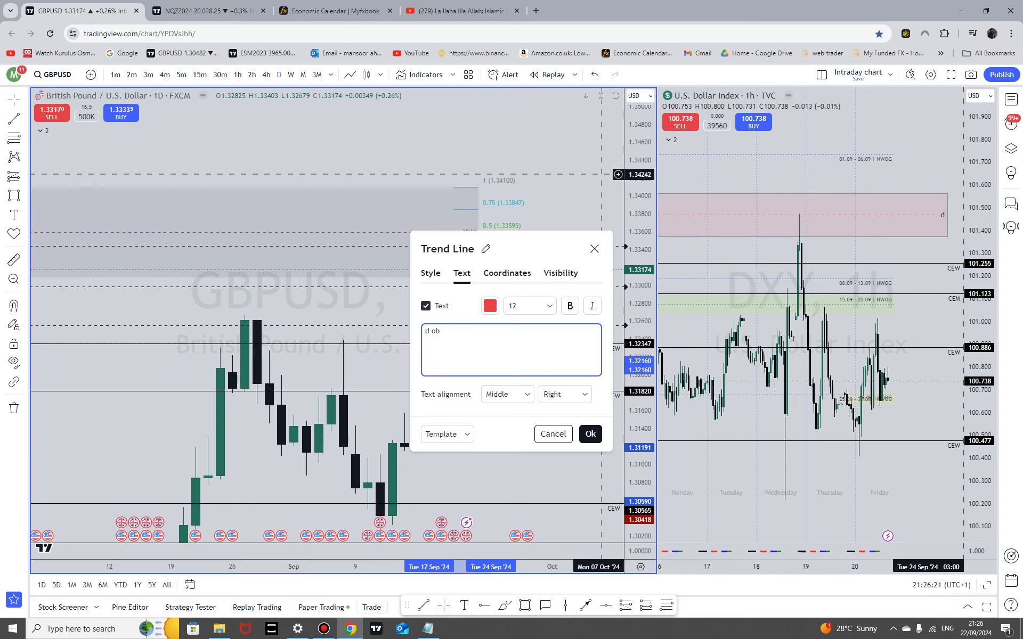
pyautogui.click(590, 433)
# Examine GBPUSD on the 4-hour and 1-hour timeframes around the "d ob" line, CEW levels and "VI W" zone.
pyautogui.click(267, 76)
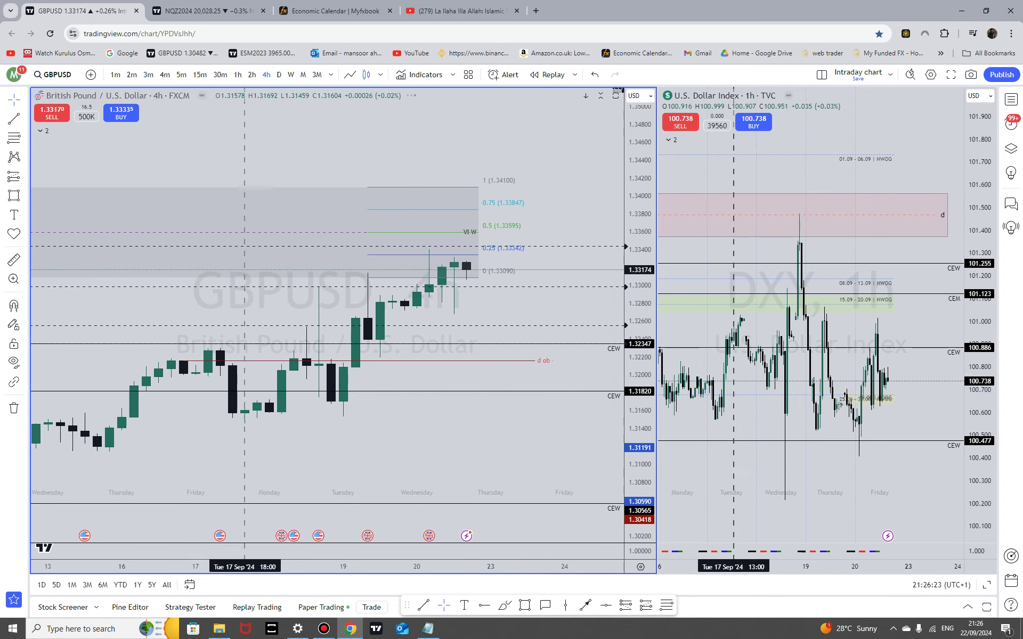
pyautogui.scroll(-9, 331, 383)
pyautogui.moveTo(520, 432); pyautogui.dragTo(404, 490)
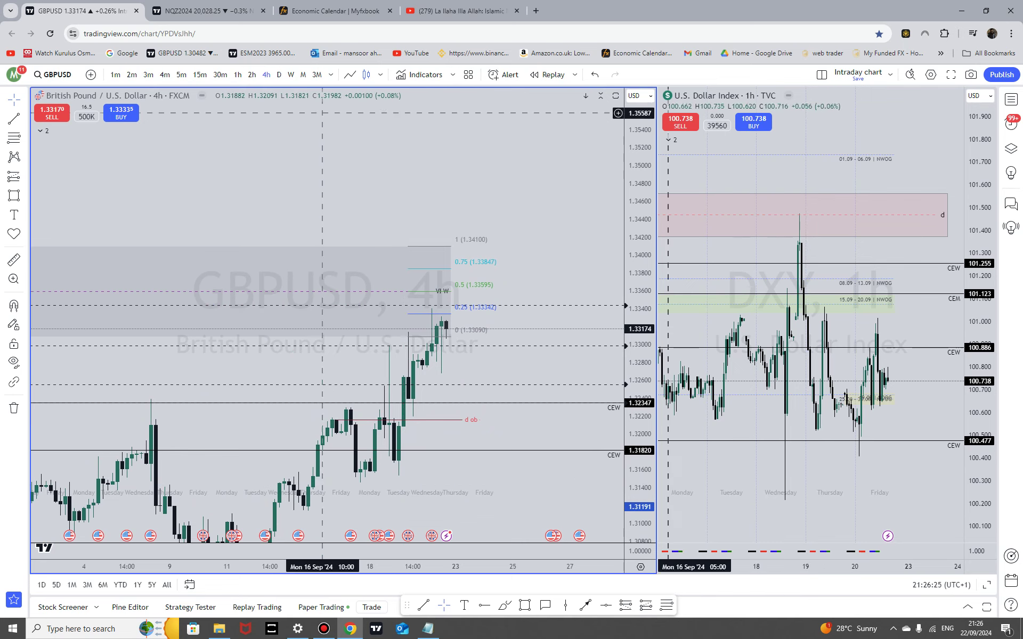
pyautogui.click(238, 75)
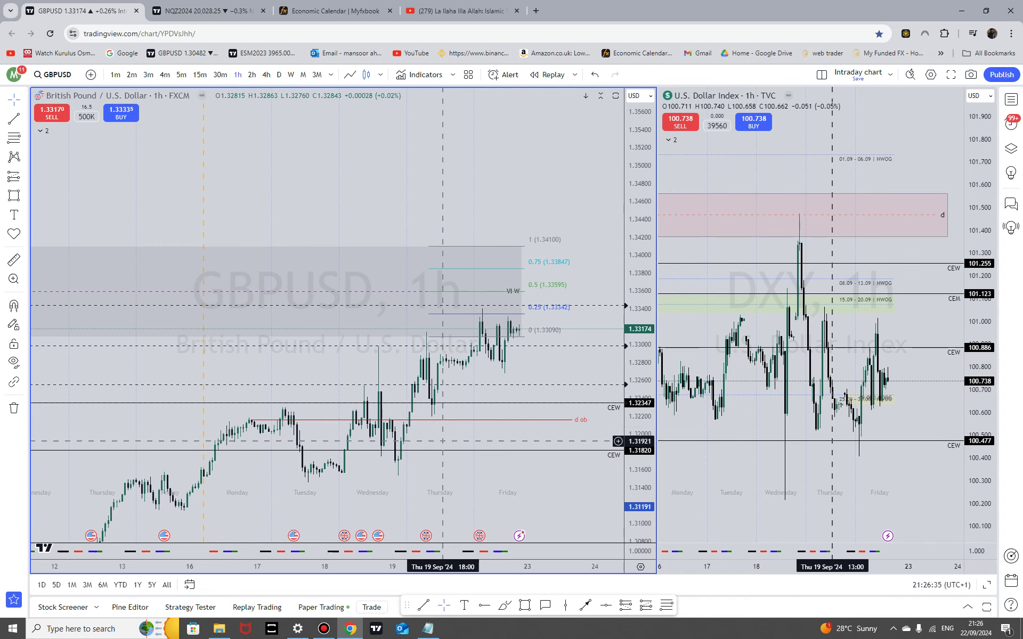
pyautogui.moveTo(452, 432); pyautogui.dragTo(417, 382)
pyautogui.moveTo(639, 427); pyautogui.dragTo(639, 289)
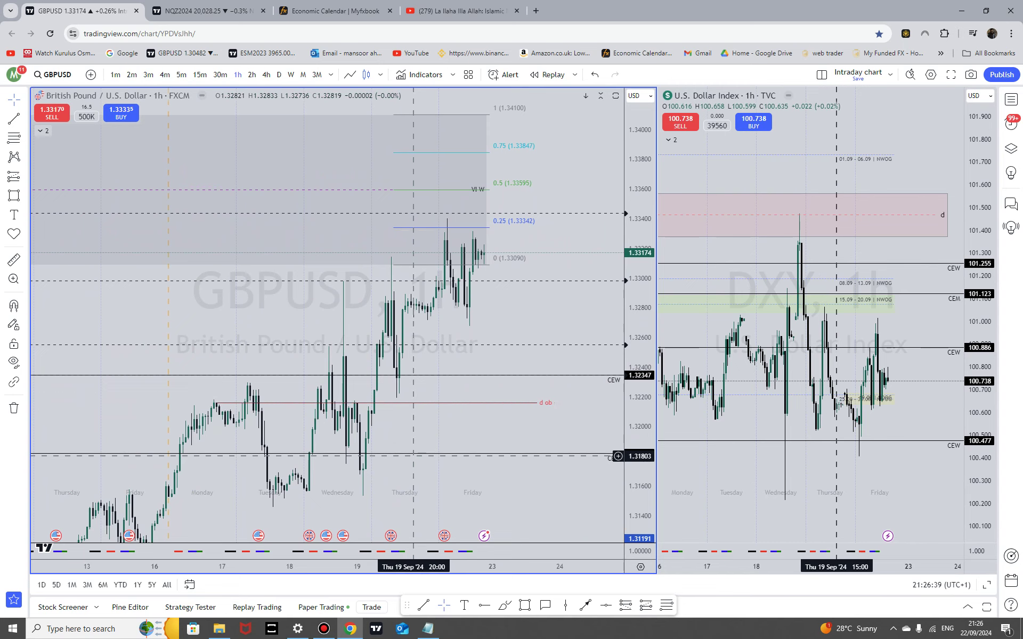
pyautogui.moveTo(422, 429); pyautogui.dragTo(427, 460)
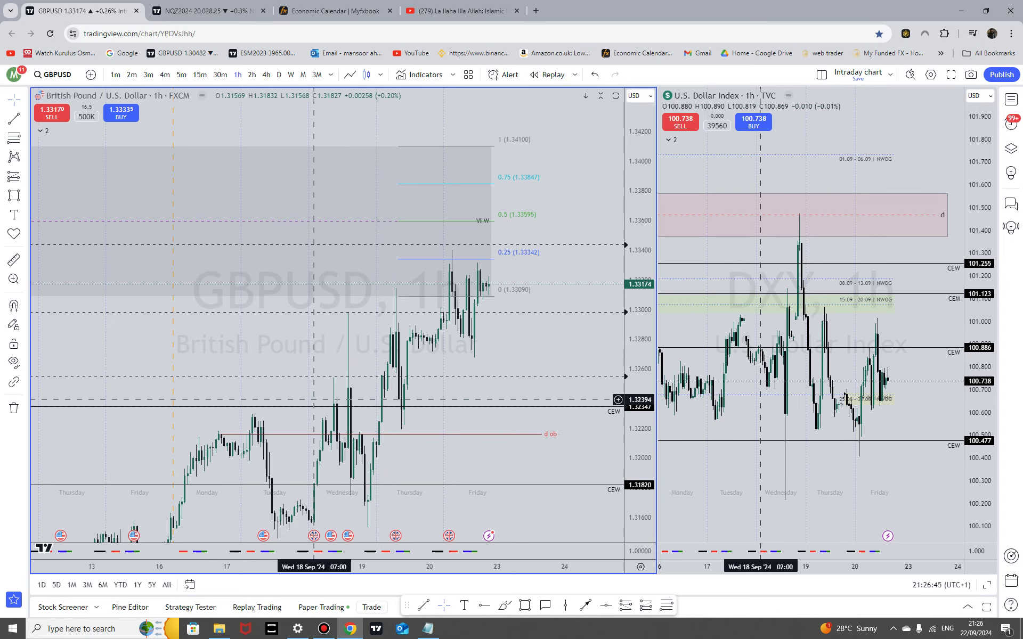
# Examine GBPUSD on the 4-hour and 1-hour timeframes from the "d ob" line up to Friday's highs.
pyautogui.click(267, 75)
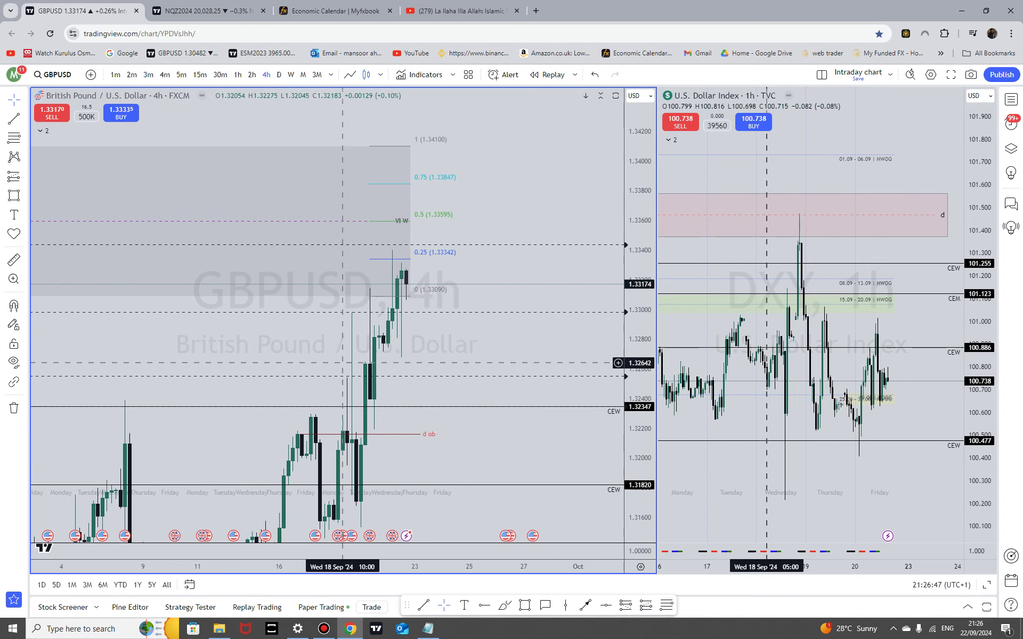
pyautogui.write('1h')
pyautogui.press('Return')
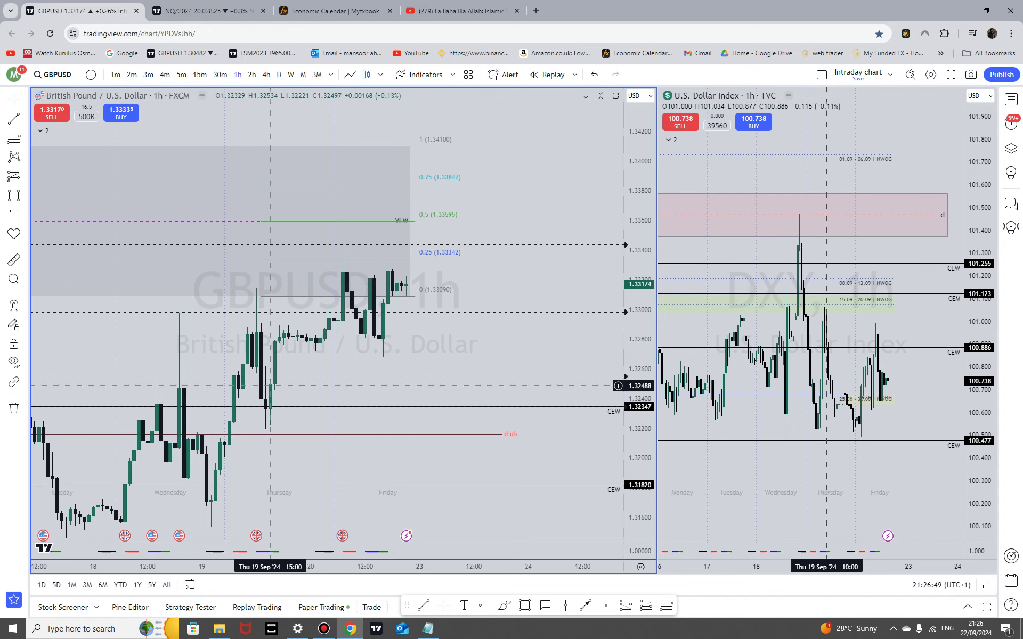
pyautogui.moveTo(338, 391); pyautogui.dragTo(393, 366)
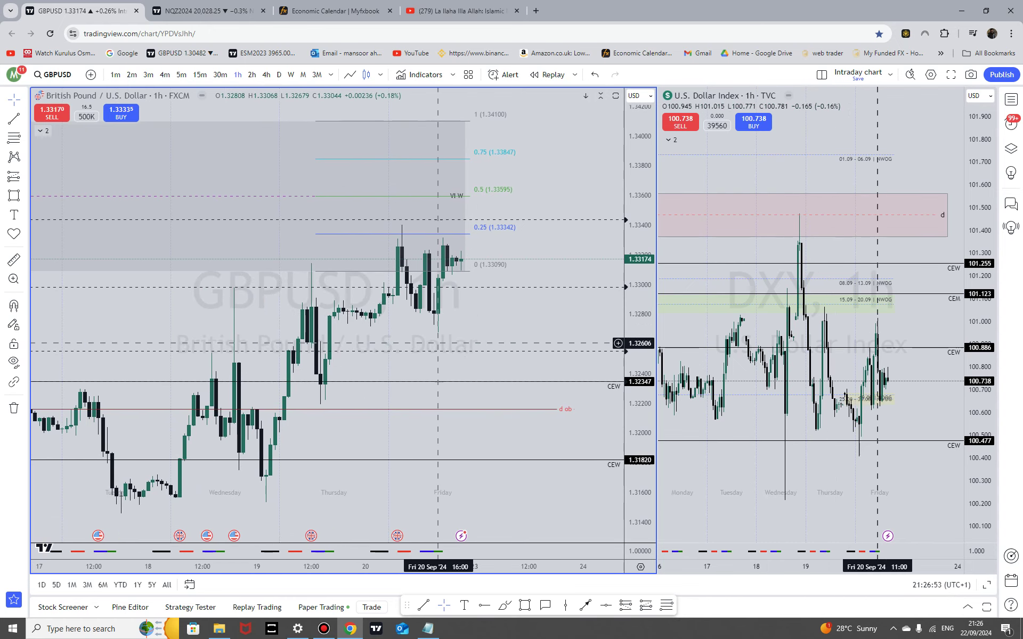
pyautogui.moveTo(438, 343); pyautogui.dragTo(439, 443)
# On the daily GBPUSD chart, extend the "Implied fvg using w wicks" zone's end to about mid-August 2024.
pyautogui.click(279, 75)
pyautogui.moveTo(639, 134); pyautogui.dragTo(634, 411)
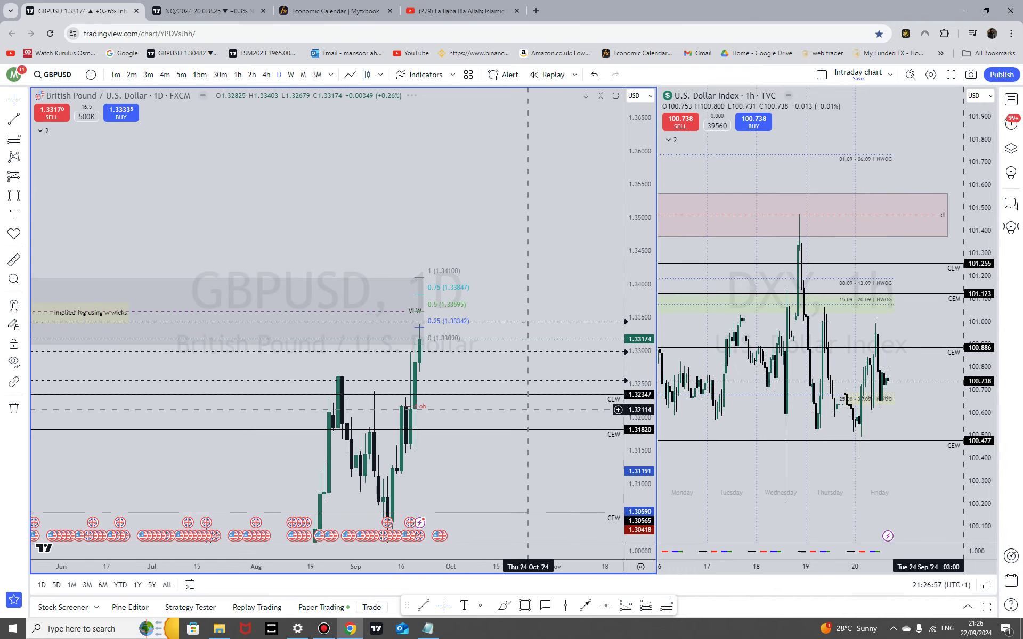
pyautogui.scroll(-5, 522, 394)
pyautogui.scroll(-2, 299, 320)
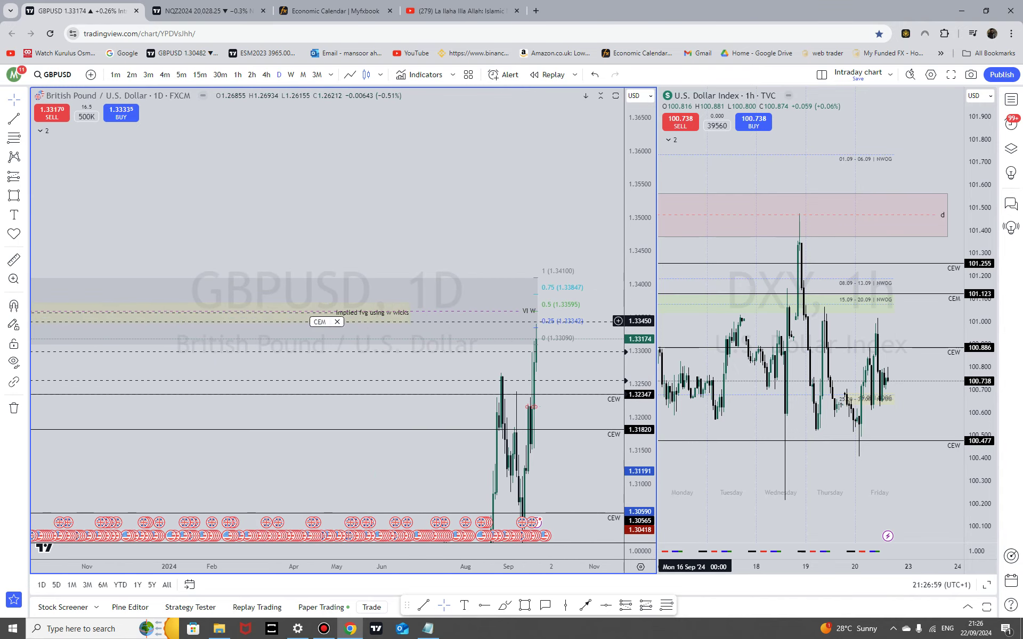
pyautogui.scroll(2, 544, 313)
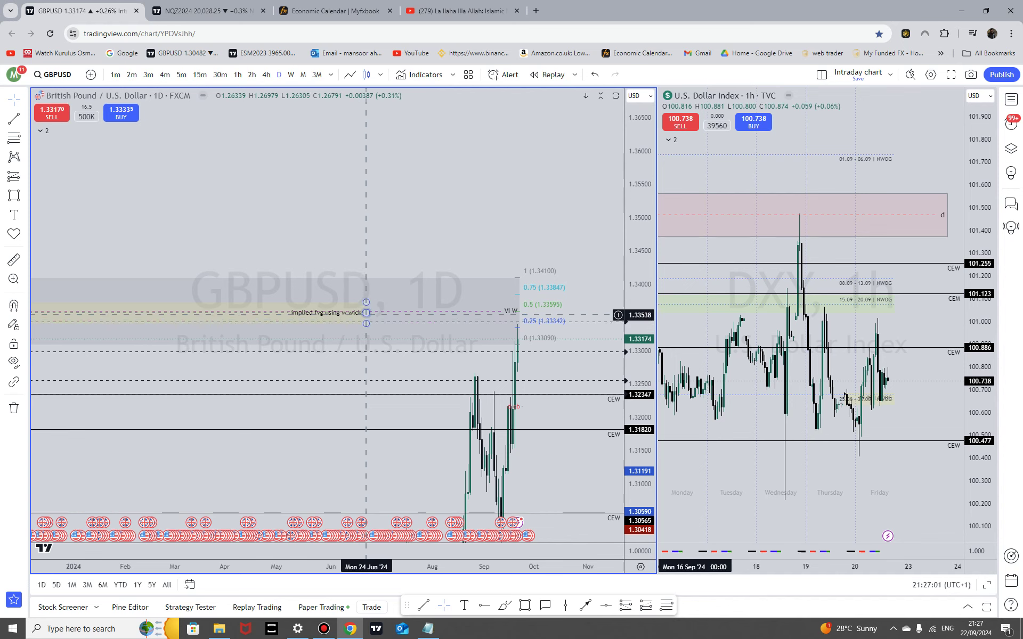
pyautogui.moveTo(368, 313); pyautogui.dragTo(420, 313)
pyautogui.scroll(-2, 420, 319)
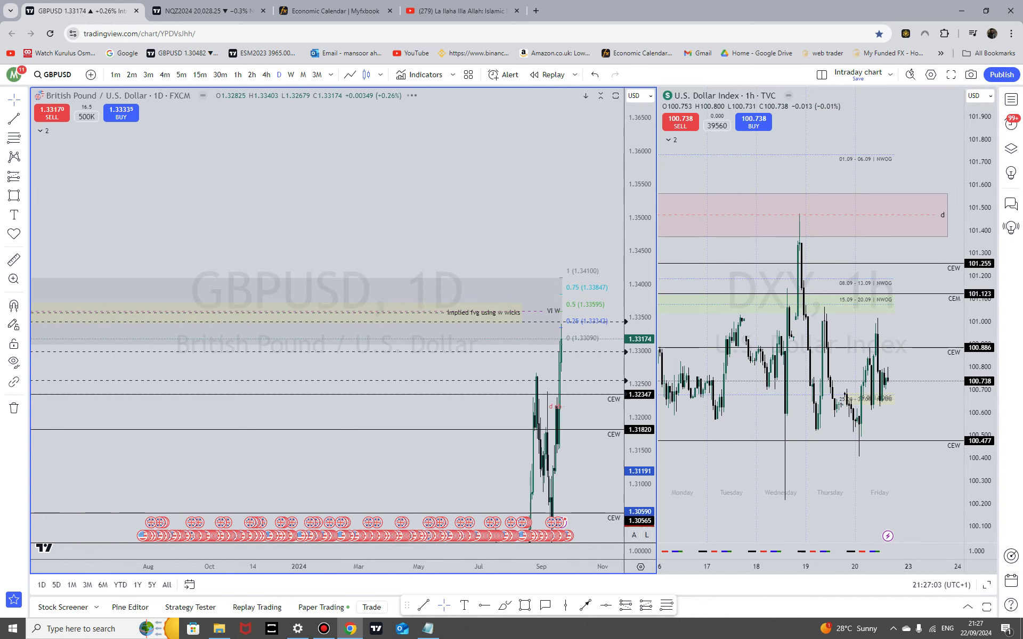
# Show GBPUSD on the weekly timeframe in a maximized chart, covering early 2022 to September 2024.
pyautogui.click(291, 74)
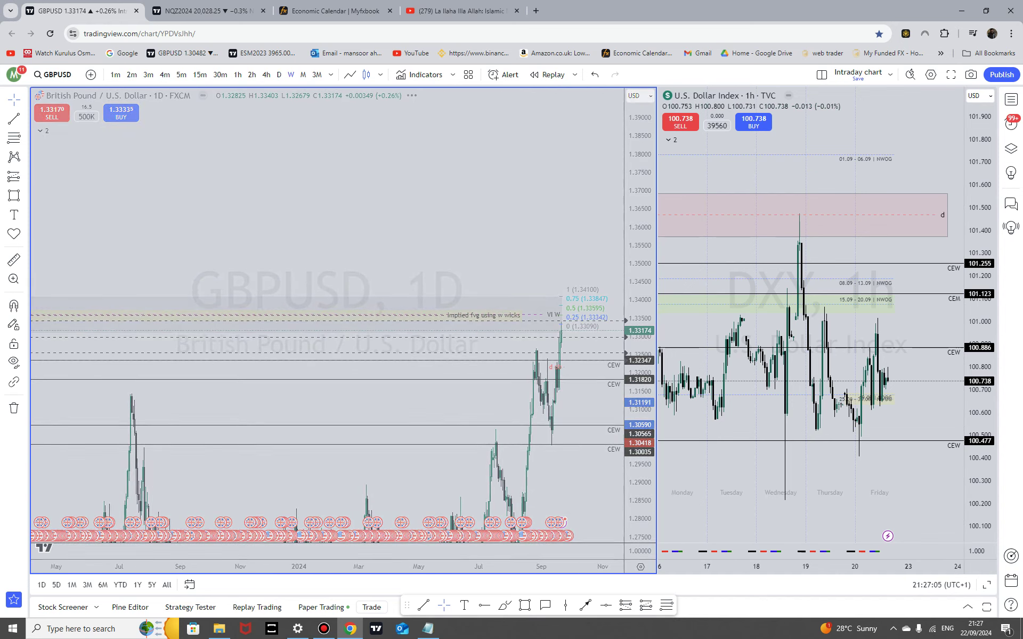
pyautogui.scroll(5, 432, 266)
pyautogui.moveTo(310, 232); pyautogui.dragTo(508, 315)
pyautogui.scroll(3, 506, 314)
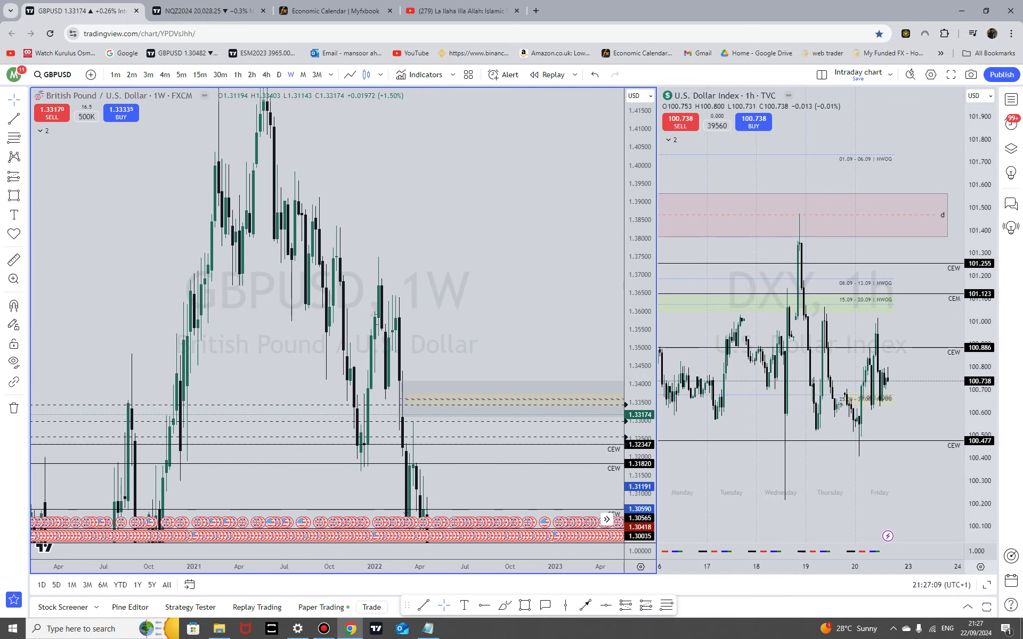
pyautogui.click(615, 95)
pyautogui.scroll(8, 821, 233)
pyautogui.moveTo(792, 309); pyautogui.dragTo(267, 195)
pyautogui.scroll(-4, 270, 196)
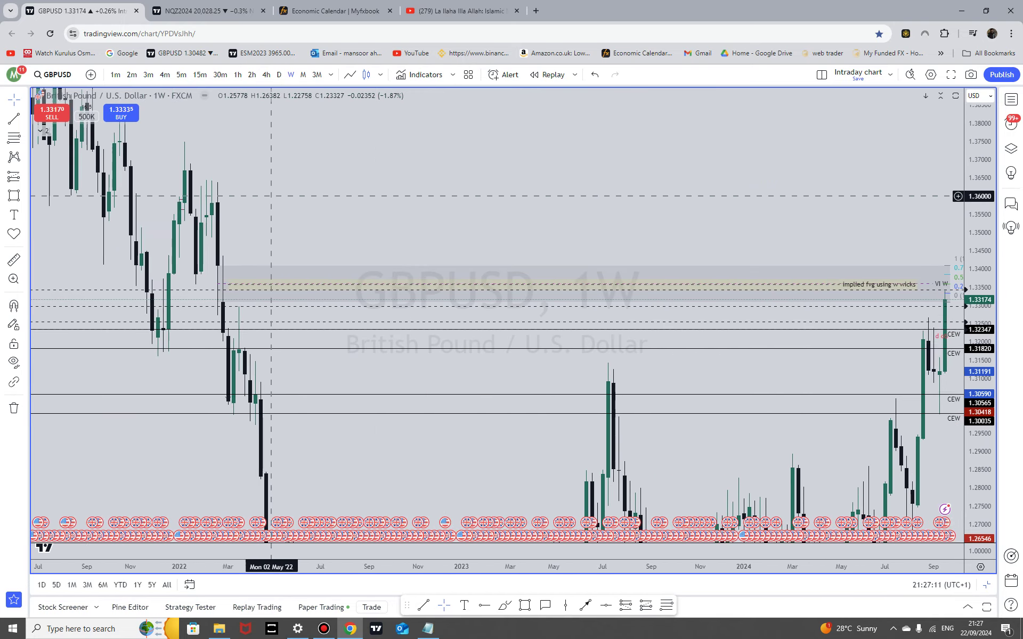
# Compare the monthly and daily GBPUSD charts around the "VI W" and "Implied fvg using w wicks" zones.
pyautogui.click(303, 74)
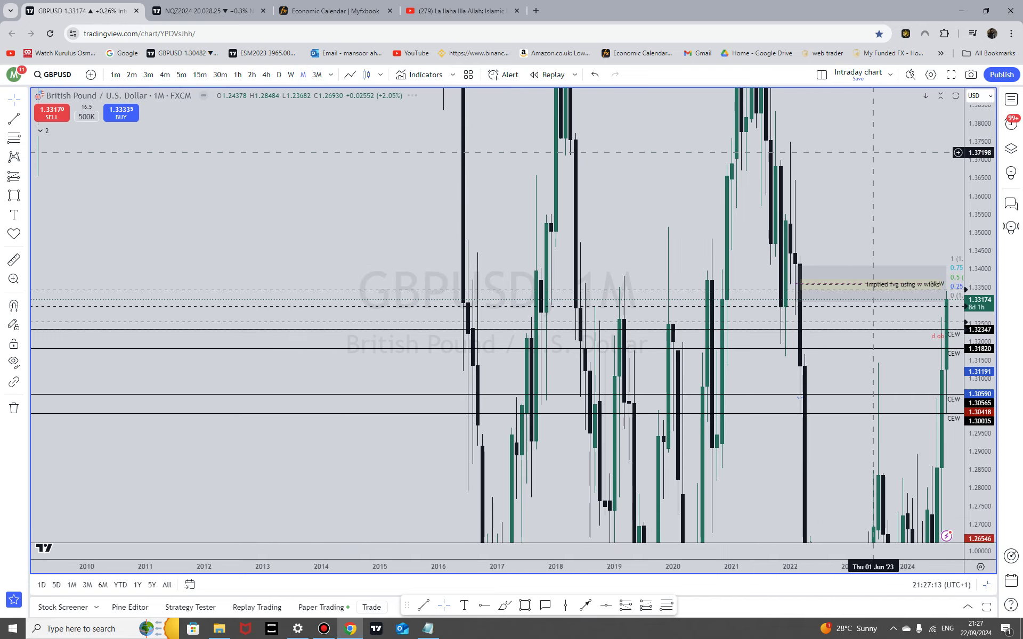
pyautogui.moveTo(860, 159); pyautogui.dragTo(611, 172)
pyautogui.write('1D')
pyautogui.press('Return')
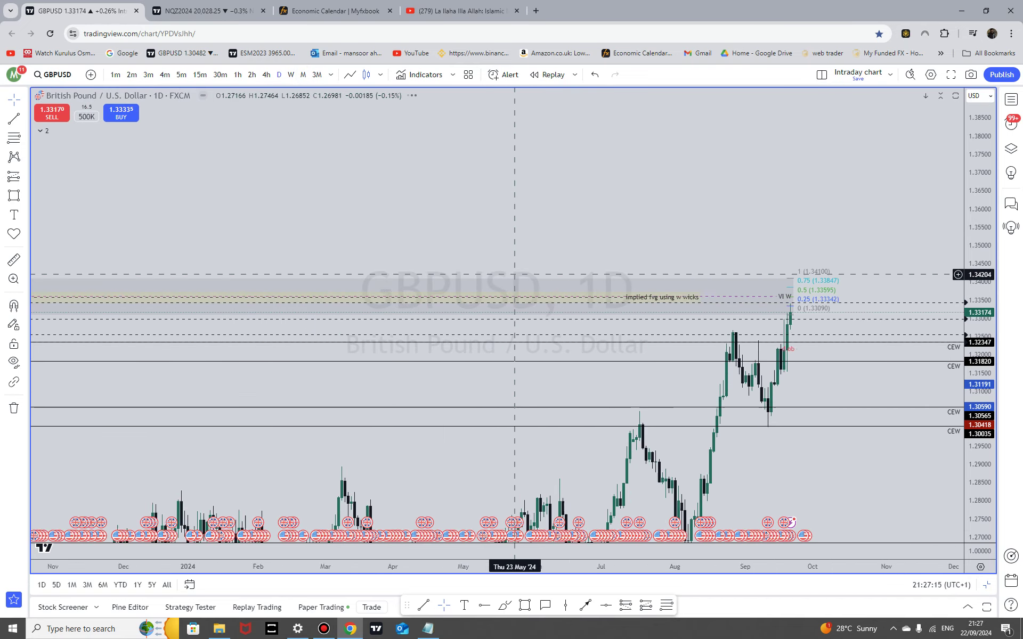
pyautogui.scroll(-5, 506, 213)
# On the weekly GBPUSD chart, draw a horizontal trend line at 1.34370 from Feb 28, 2022 to Sep 16, 2024.
pyautogui.write('1W')
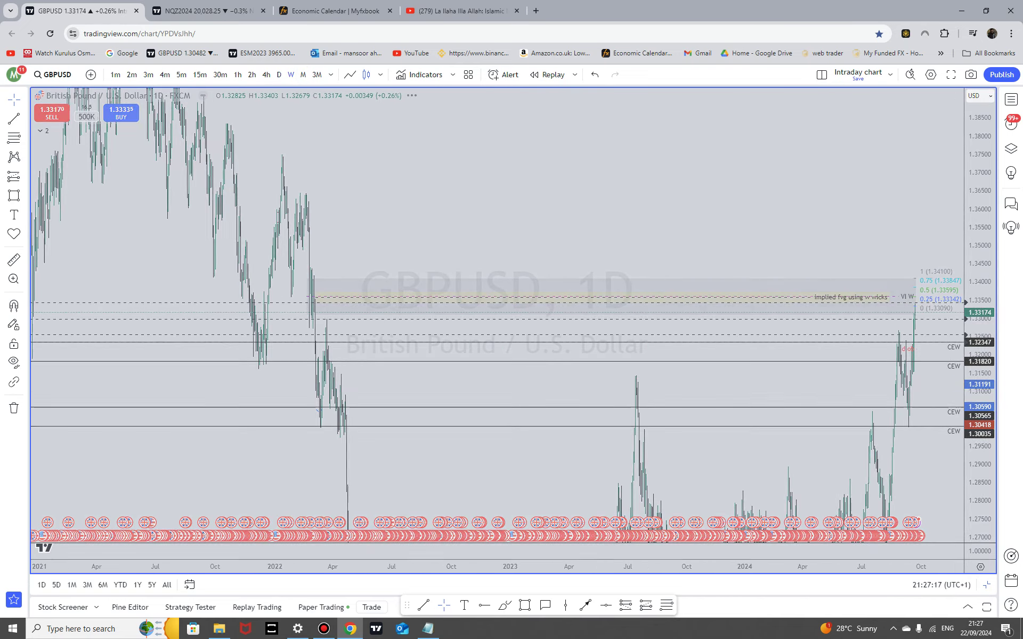
pyautogui.press('Return')
pyautogui.scroll(3, 332, 276)
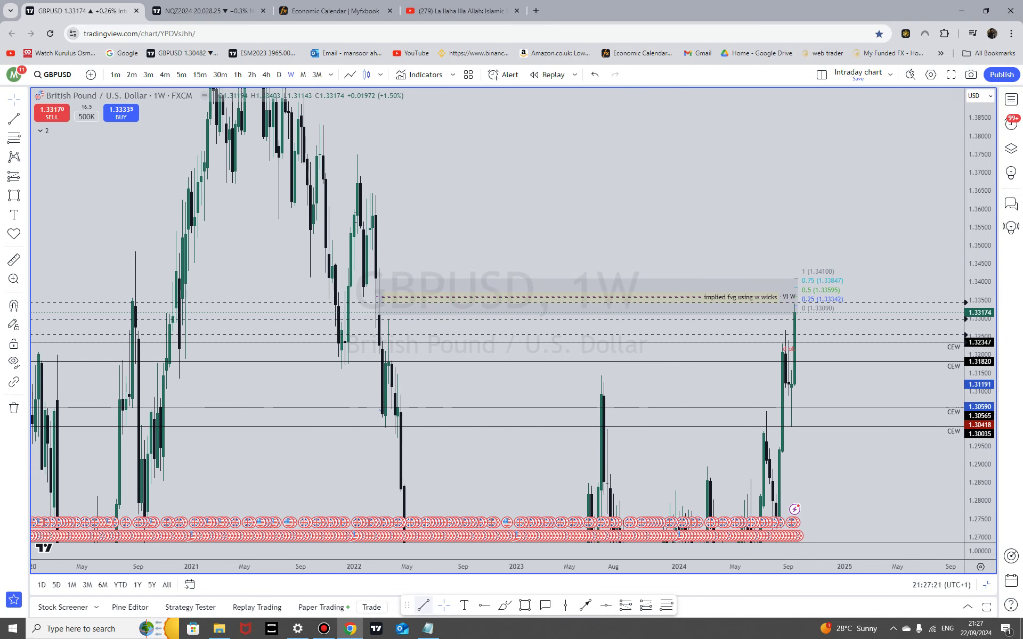
pyautogui.click(424, 605)
pyautogui.moveTo(378, 269); pyautogui.dragTo(795, 270)
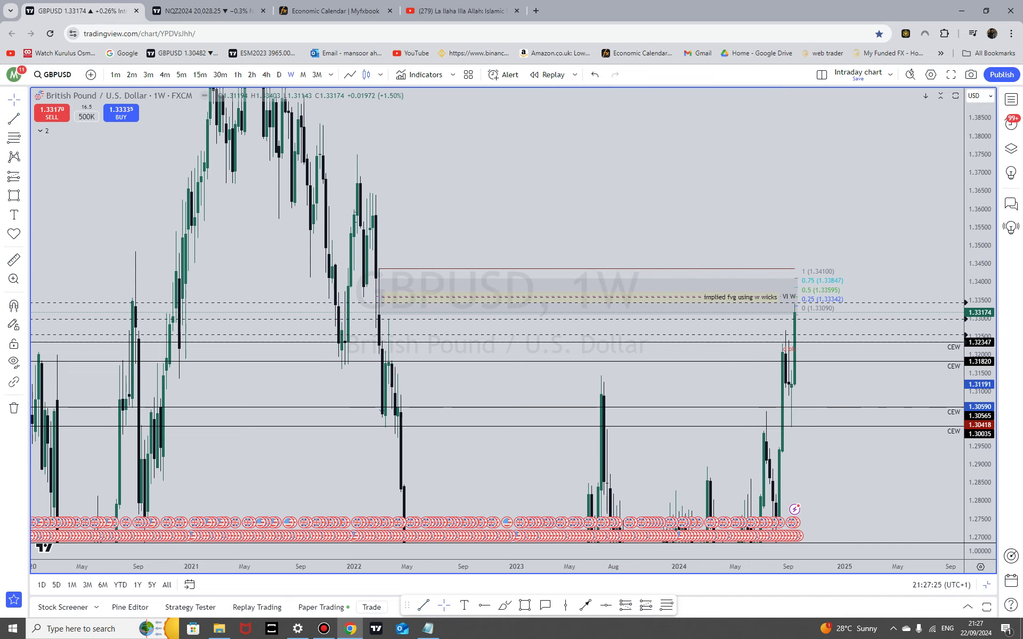
# Examine the new 1.34370 line against GBPUSD price on the monthly, weekly and daily timeframes.
pyautogui.click(303, 74)
pyautogui.click(291, 75)
pyautogui.click(278, 74)
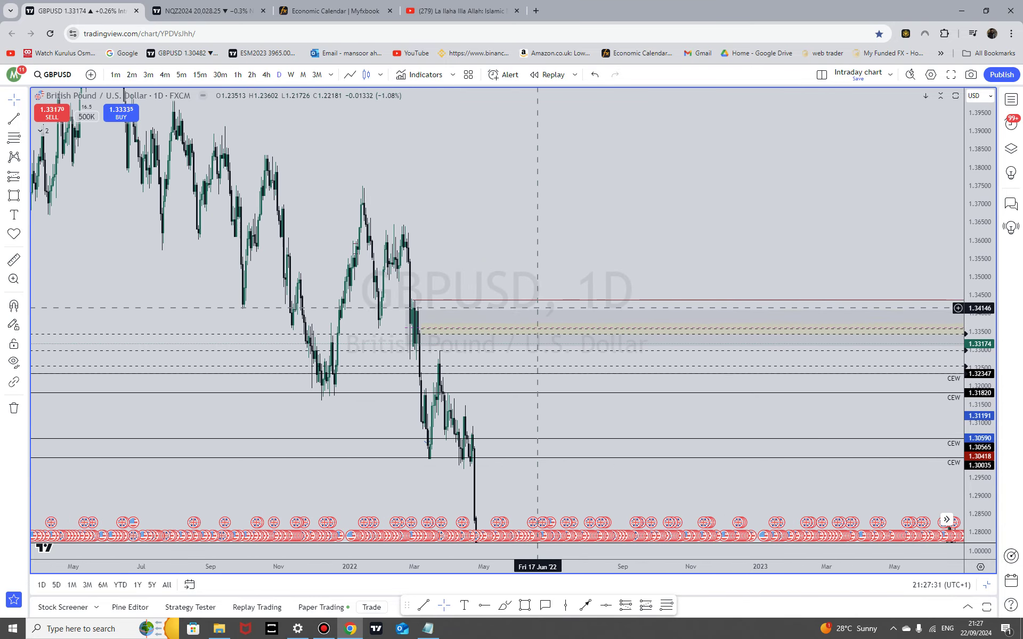
pyautogui.moveTo(797, 262); pyautogui.dragTo(338, 249)
pyautogui.scroll(-1, 620, 257)
pyautogui.scroll(-2, 640, 256)
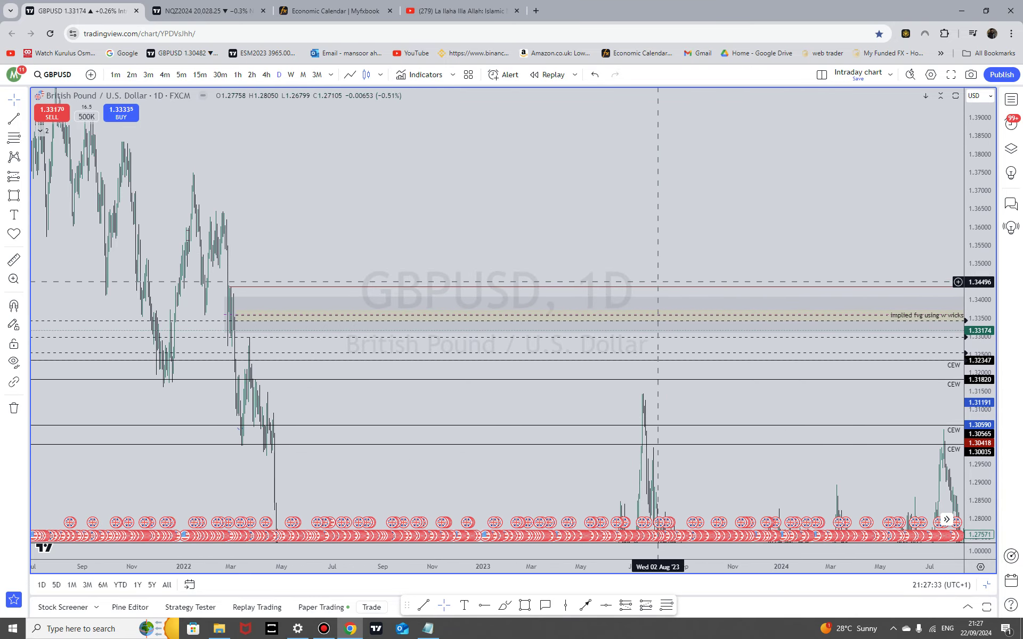
pyautogui.scroll(3, 645, 278)
# Label the weekly 1.34370 trend line "pmw; w fvg starts" in red, aligned middle right, and correct the text to "PWH; w fvg starts".
pyautogui.click(291, 74)
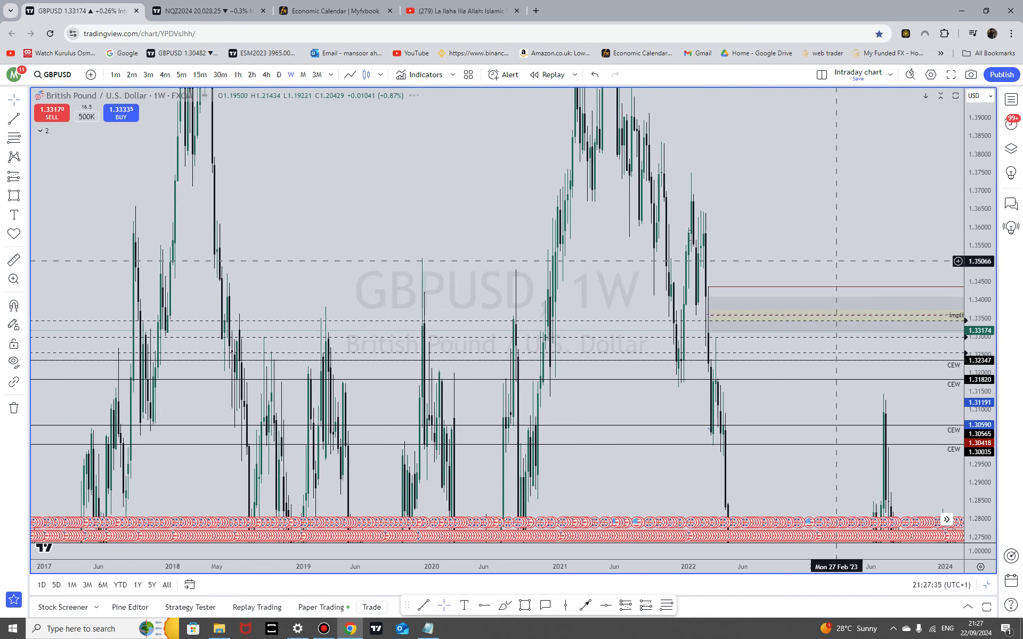
pyautogui.doubleClick(768, 296)
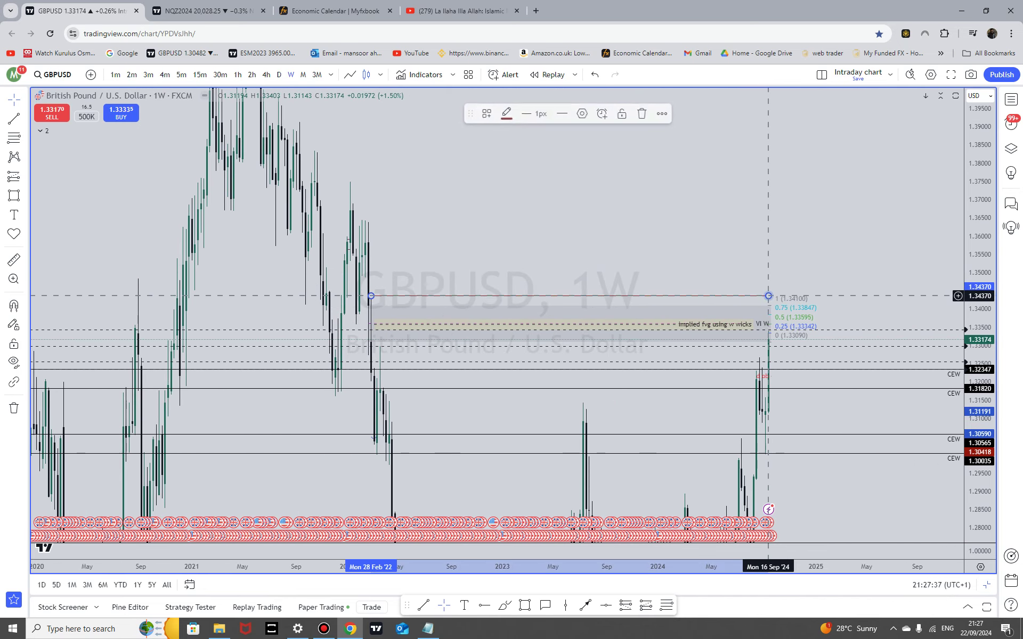
pyautogui.moveTo(511, 248); pyautogui.dragTo(255, 348)
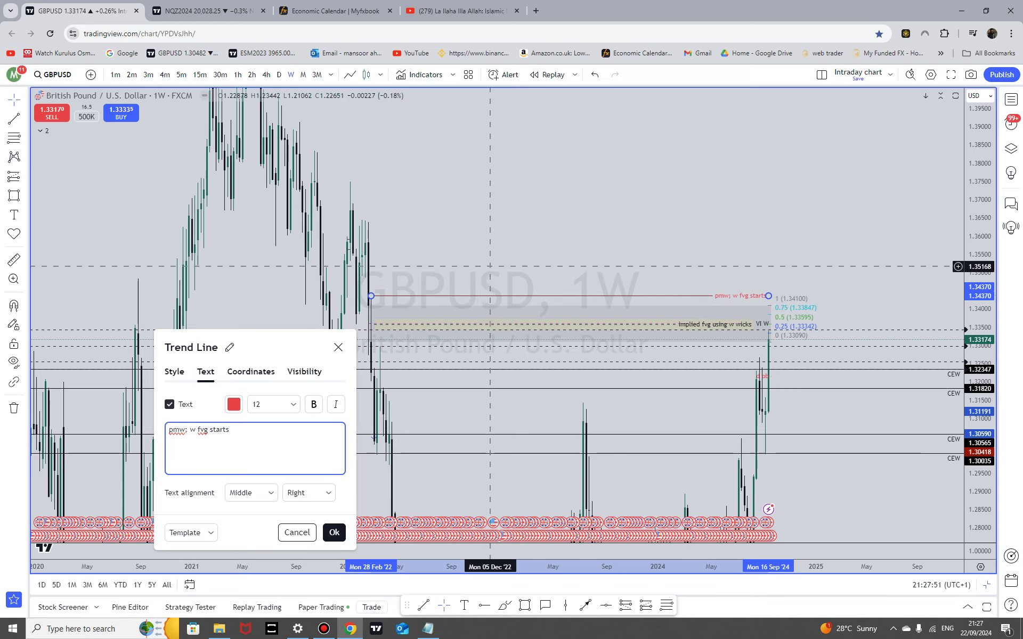
pyautogui.click(493, 261)
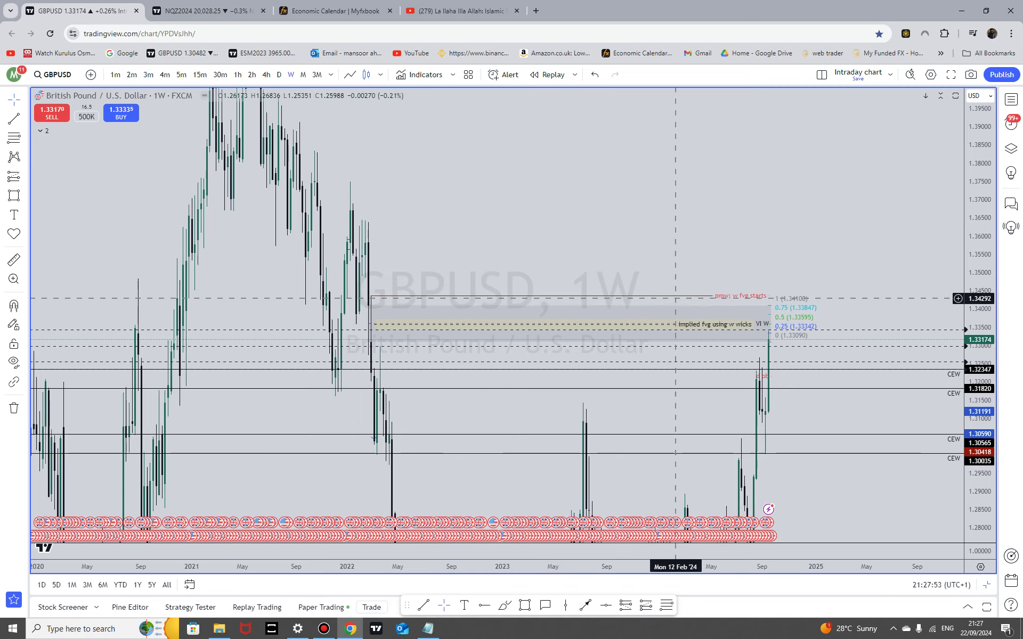
pyautogui.doubleClick(735, 296)
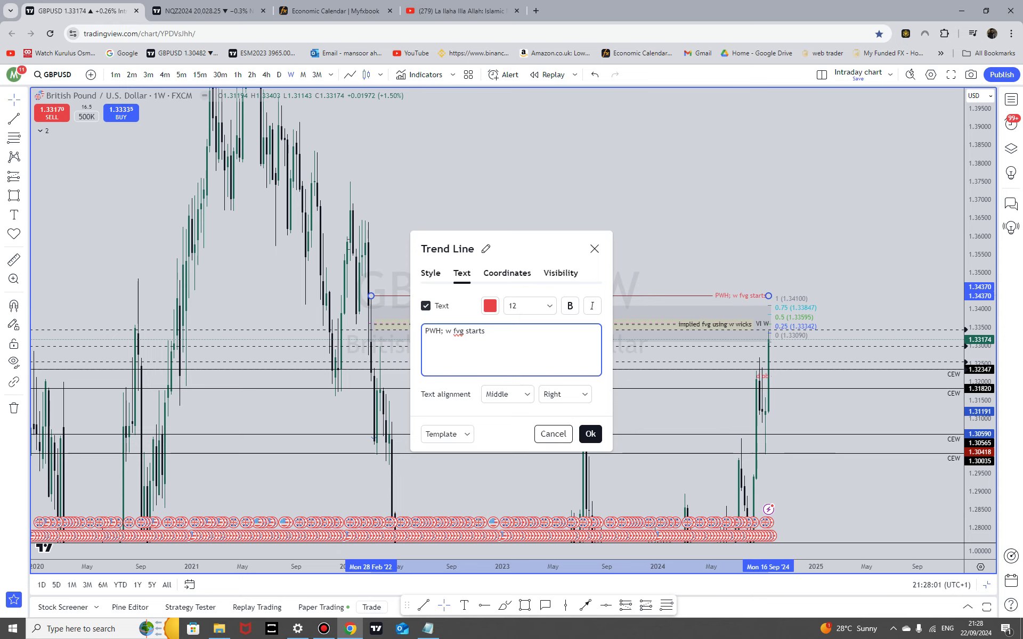
pyautogui.click(445, 224)
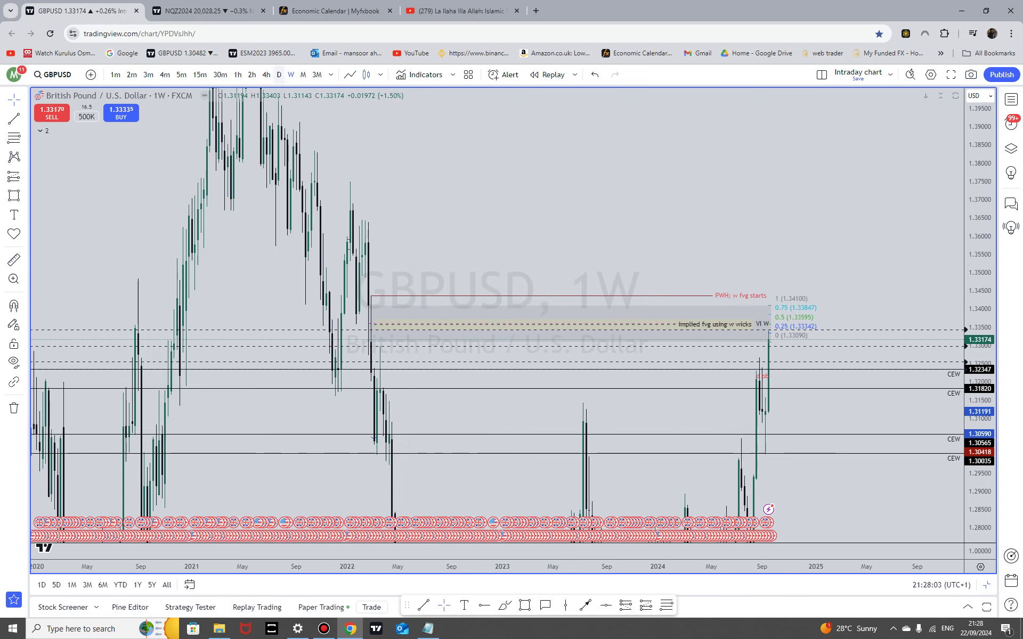
# On the 1-hour GBPUSD chart, measure the rise from the Sep 17 low up to the Sep 20 high.
pyautogui.click(279, 75)
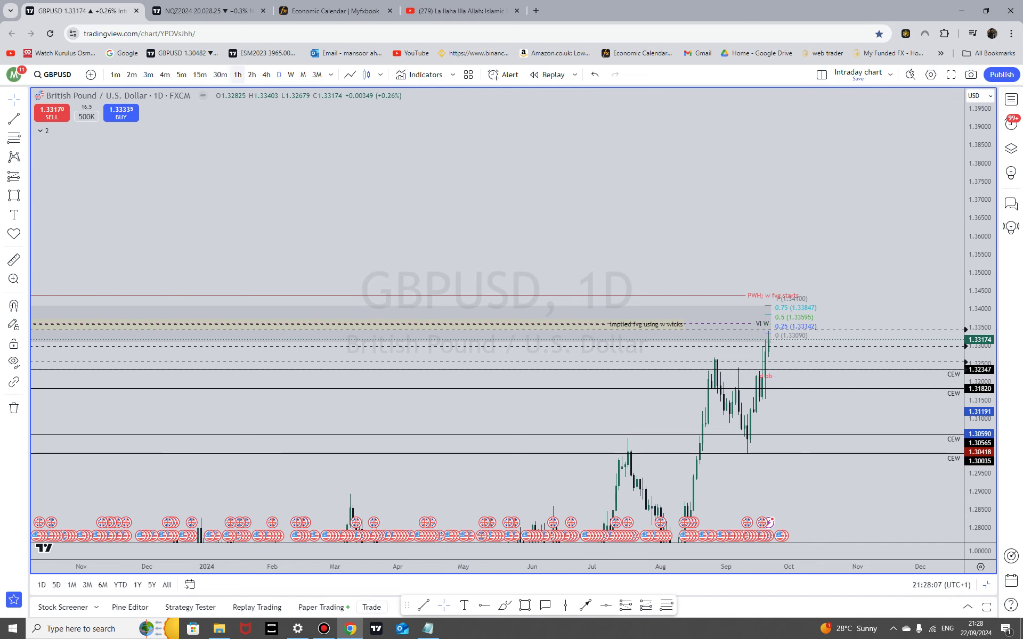
pyautogui.click(237, 75)
pyautogui.scroll(-4, 722, 218)
pyautogui.moveTo(797, 234); pyautogui.dragTo(591, 224)
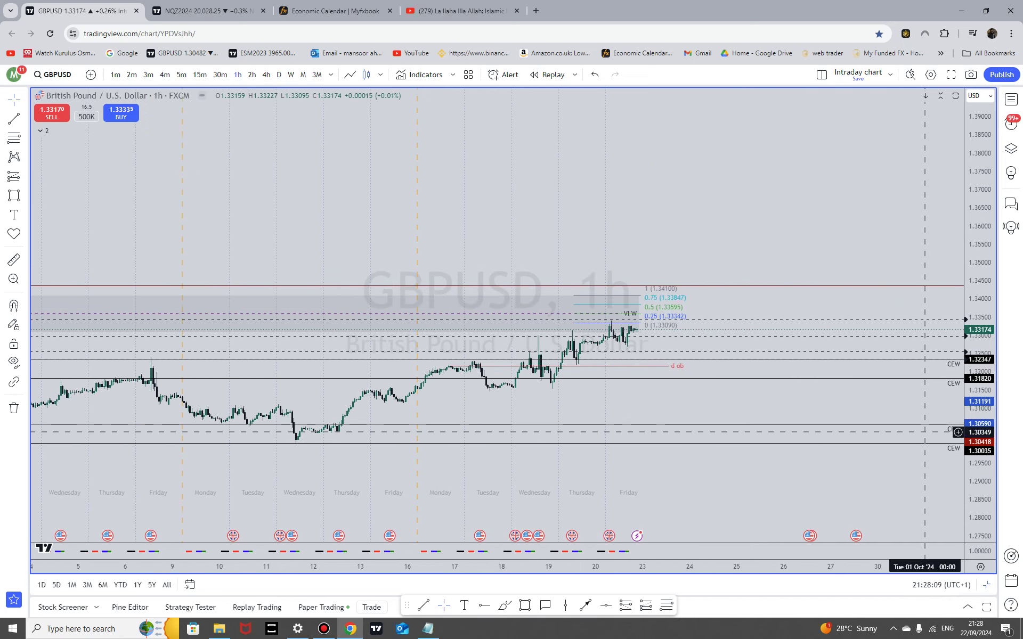
pyautogui.moveTo(931, 477); pyautogui.dragTo(932, 430)
pyautogui.moveTo(979, 525); pyautogui.dragTo(980, 288)
pyautogui.moveTo(734, 396); pyautogui.dragTo(725, 455)
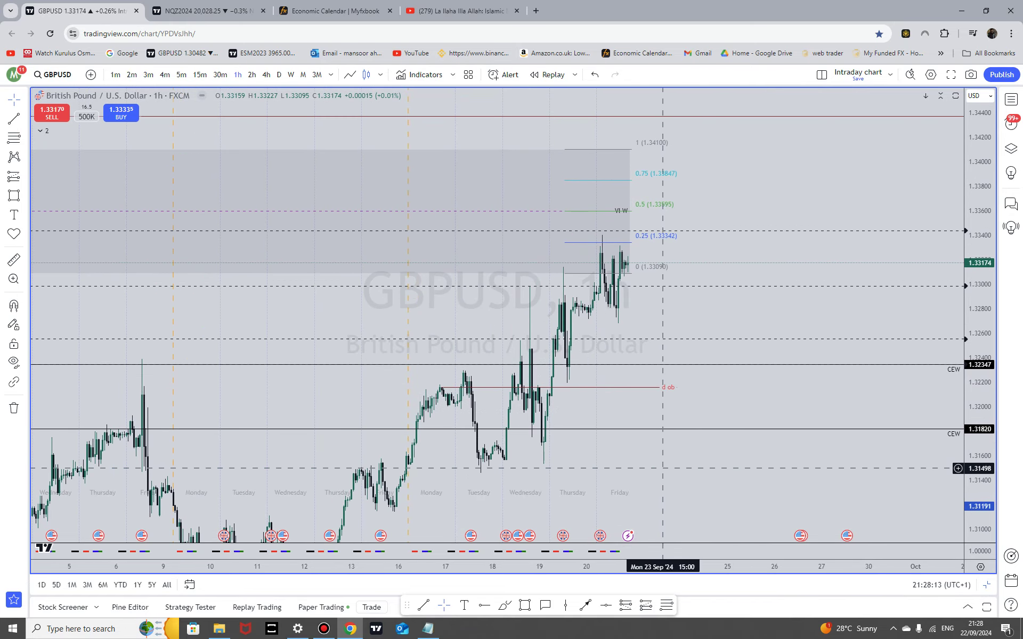
pyautogui.keyDown('shift'); pyautogui.click(669, 473); pyautogui.keyUp('shift')
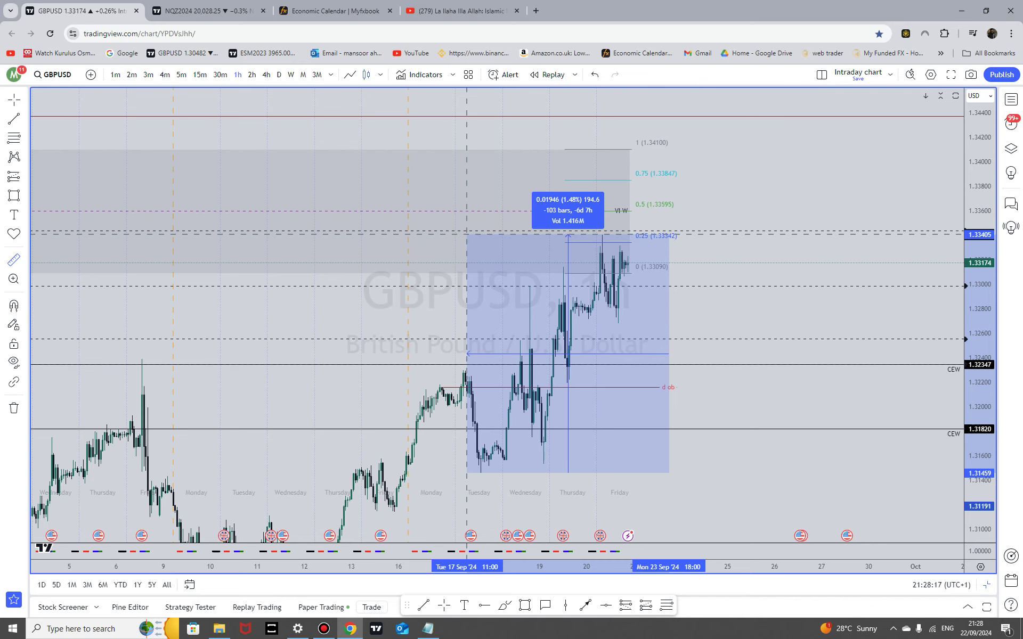
pyautogui.click(467, 235)
pyautogui.click(806, 189)
# Measure the distance from the current GBPUSD price up to the "PWH; w fvg starts" line on the 1-hour chart.
pyautogui.moveTo(795, 227); pyautogui.dragTo(774, 347)
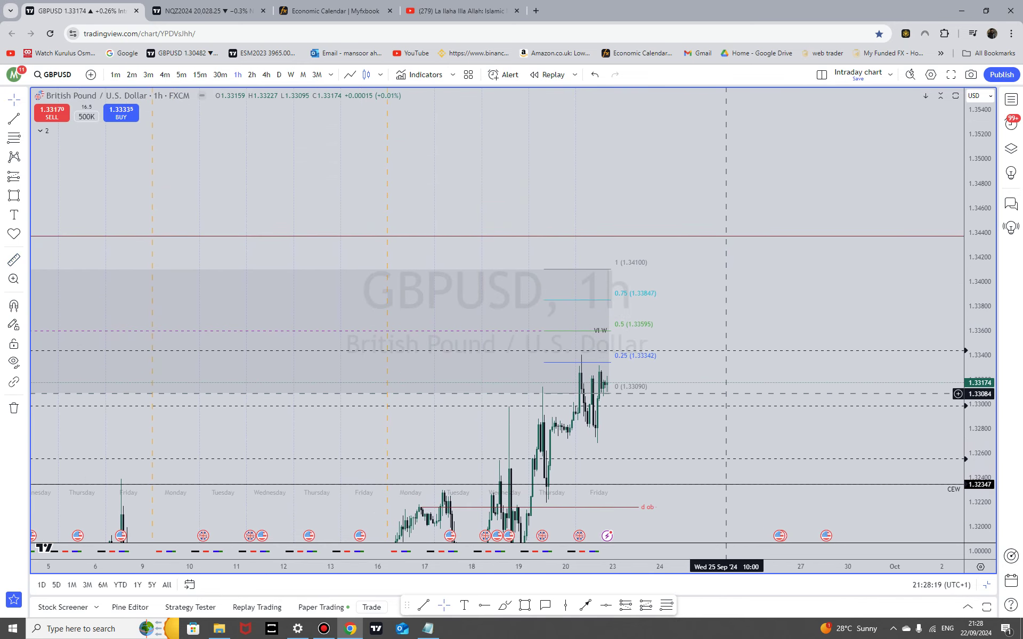
pyautogui.keyDown('shift'); pyautogui.click(725, 382); pyautogui.keyUp('shift')
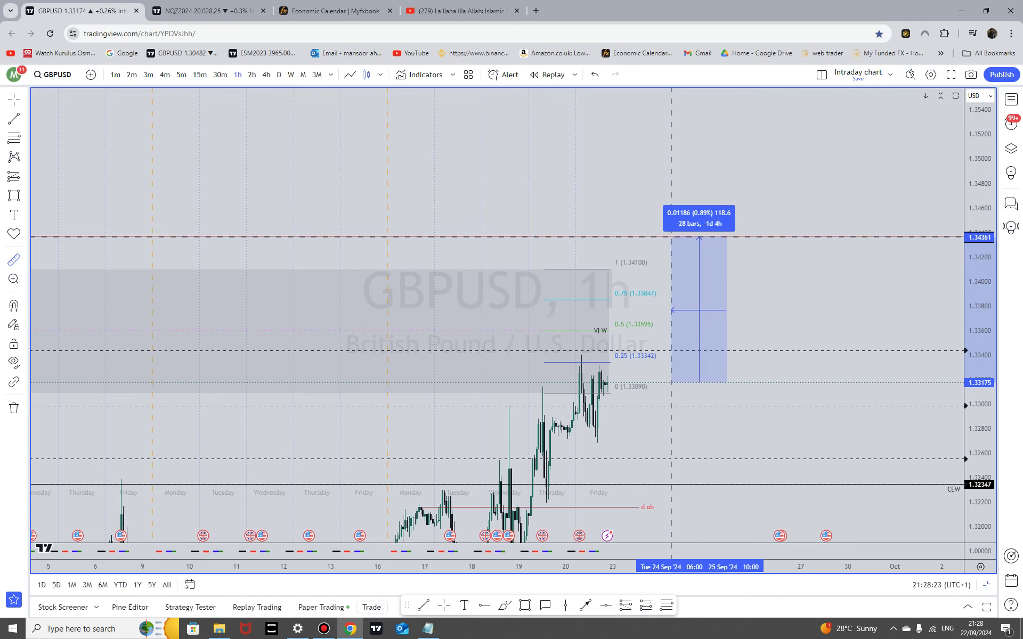
pyautogui.click(670, 236)
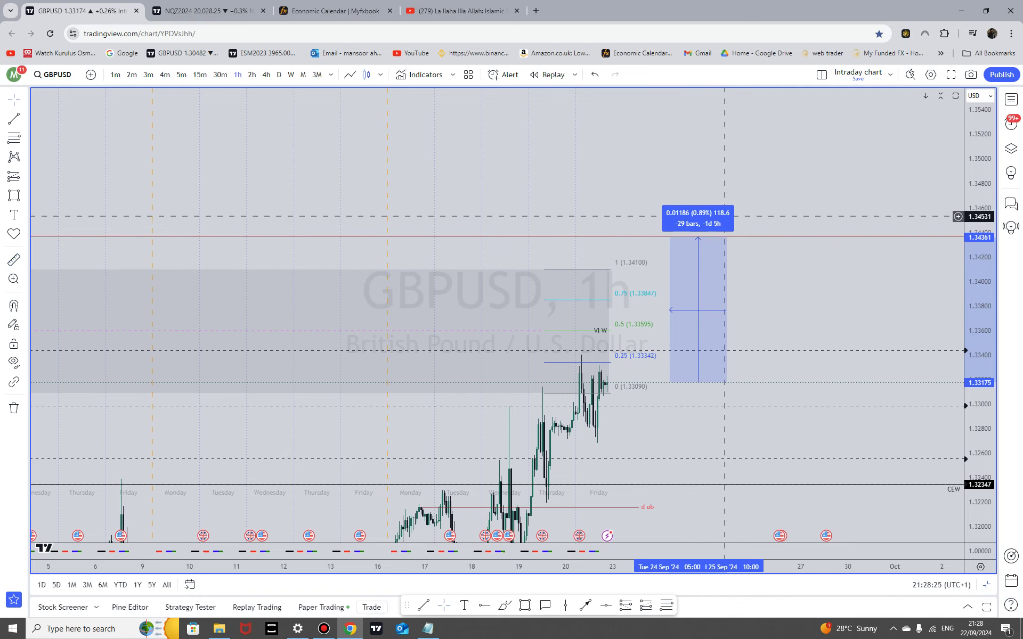
pyautogui.click(613, 238)
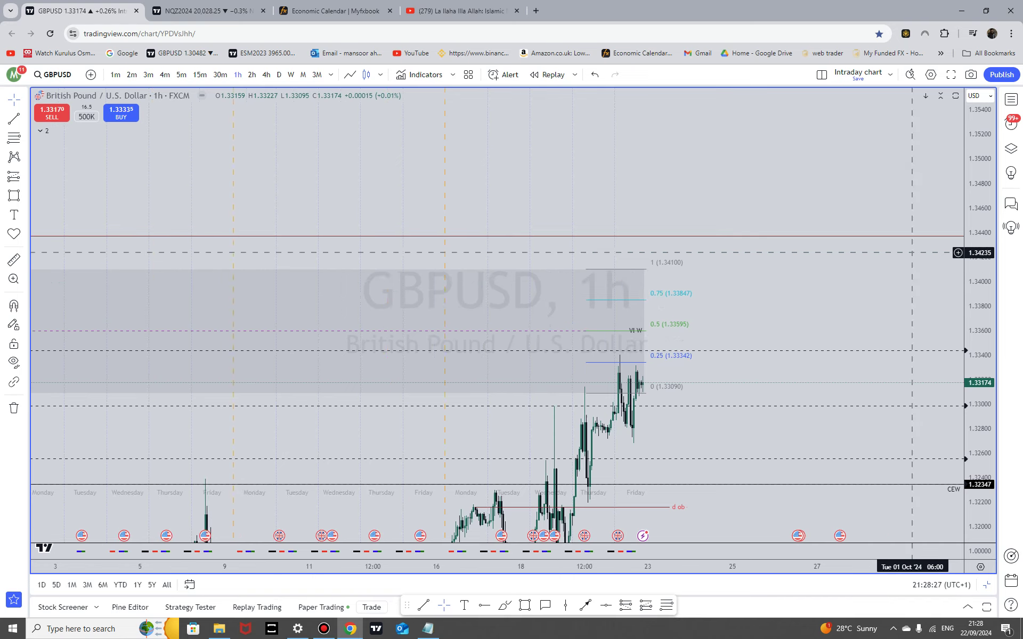
pyautogui.scroll(-1, 613, 240)
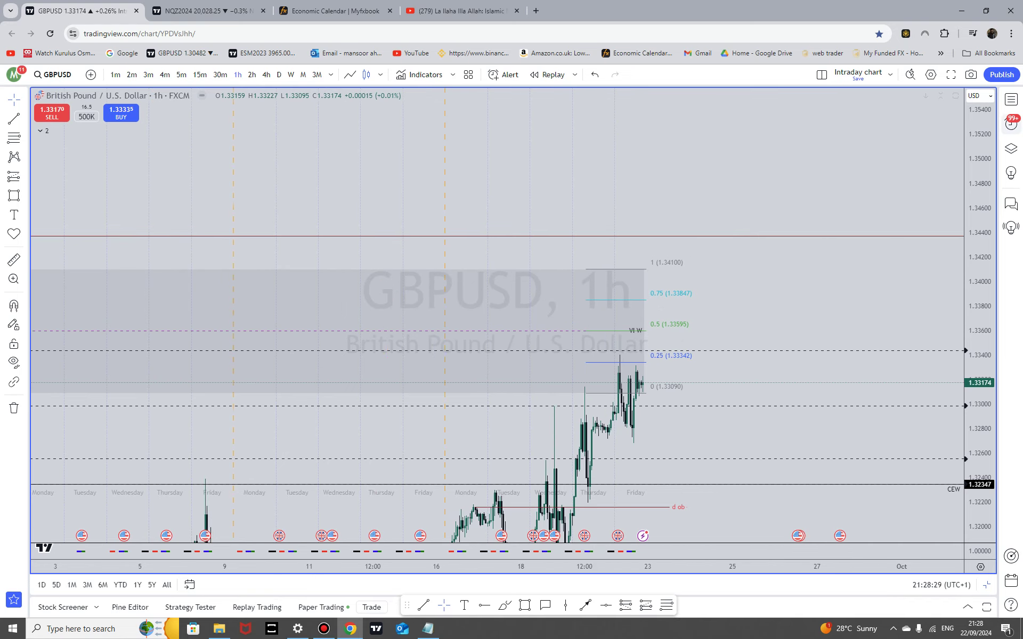
pyautogui.moveTo(980, 145); pyautogui.dragTo(978, 432)
# Switch to the Myfxbook economic calendar and review the events listed from Monday, Sep 23 onwards.
pyautogui.click(335, 11)
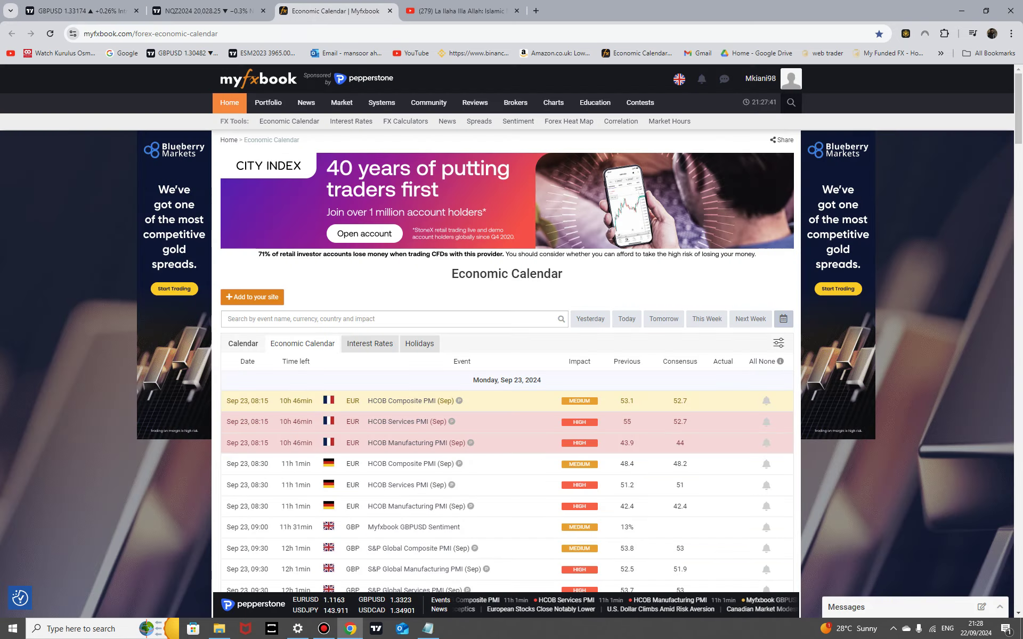
pyautogui.scroll(-5, 506, 320)
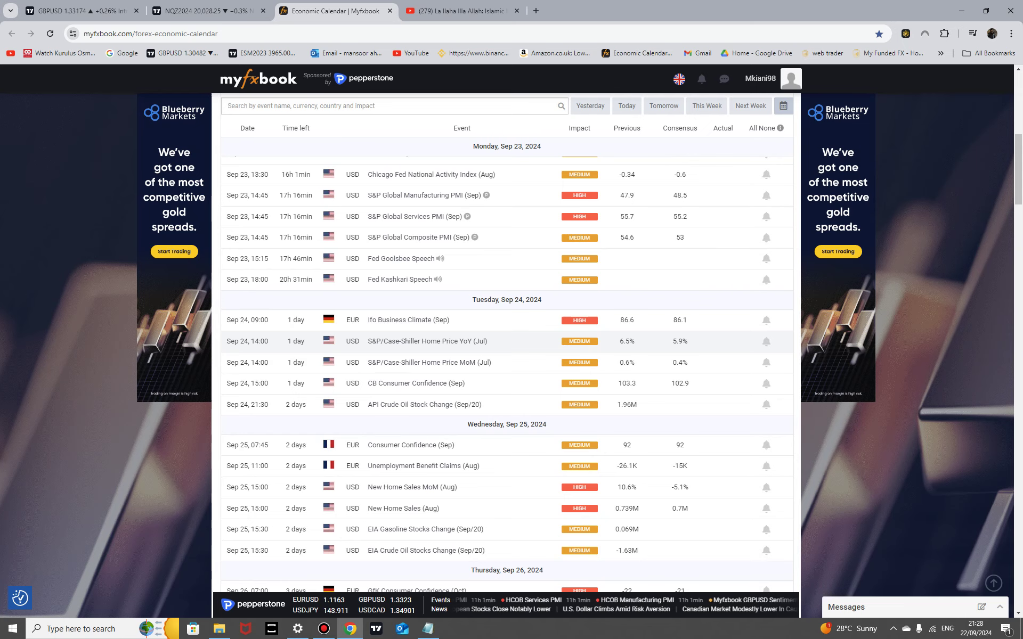
pyautogui.scroll(-2, 506, 341)
pyautogui.scroll(6, 506, 341)
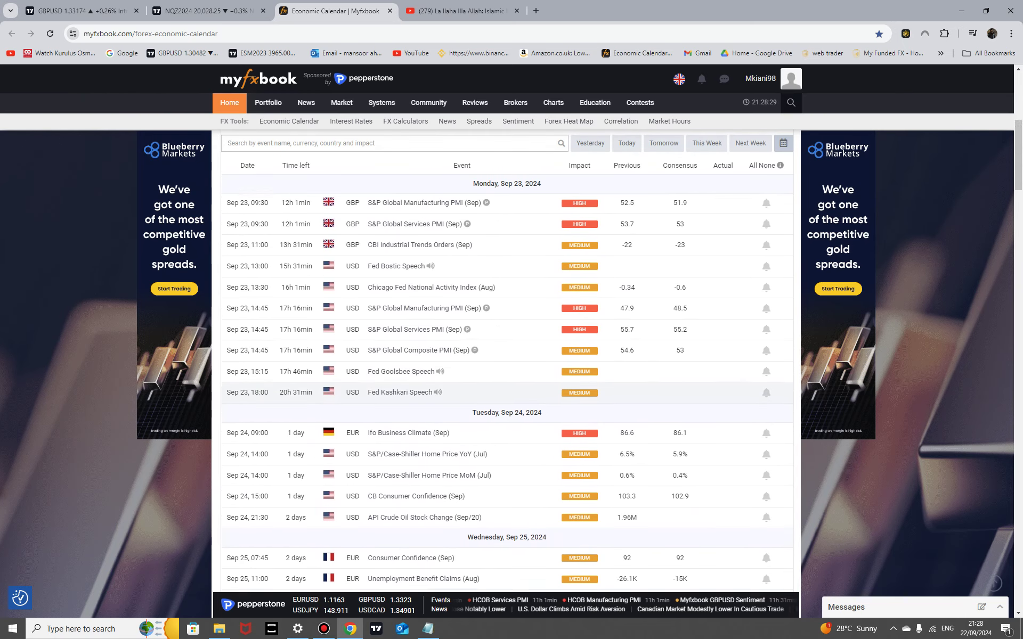
# Review the Monday, Sep 23 events on the economic calendar, comparing the EUR, GBP and USD PMI releases and Fed speeches.
pyautogui.scroll(3, 415, 346)
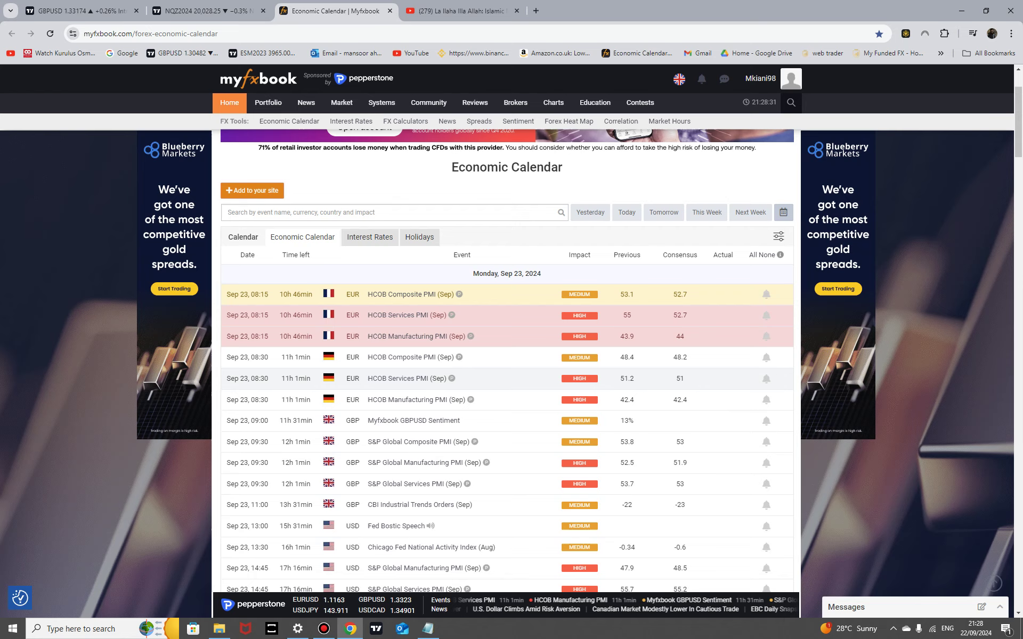
pyautogui.scroll(-3, 405, 320)
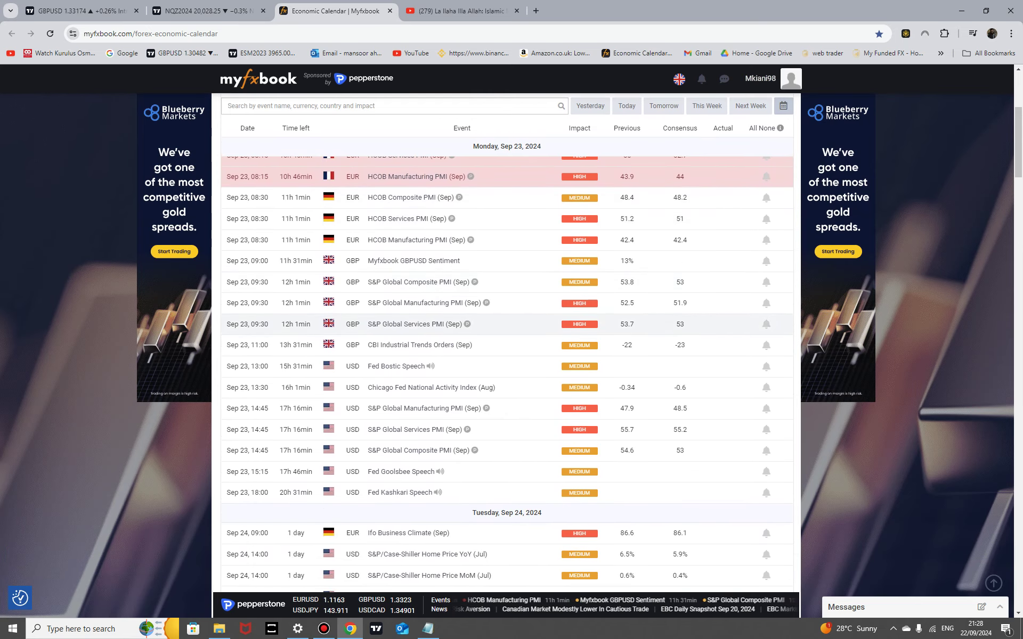
pyautogui.scroll(2, 507, 325)
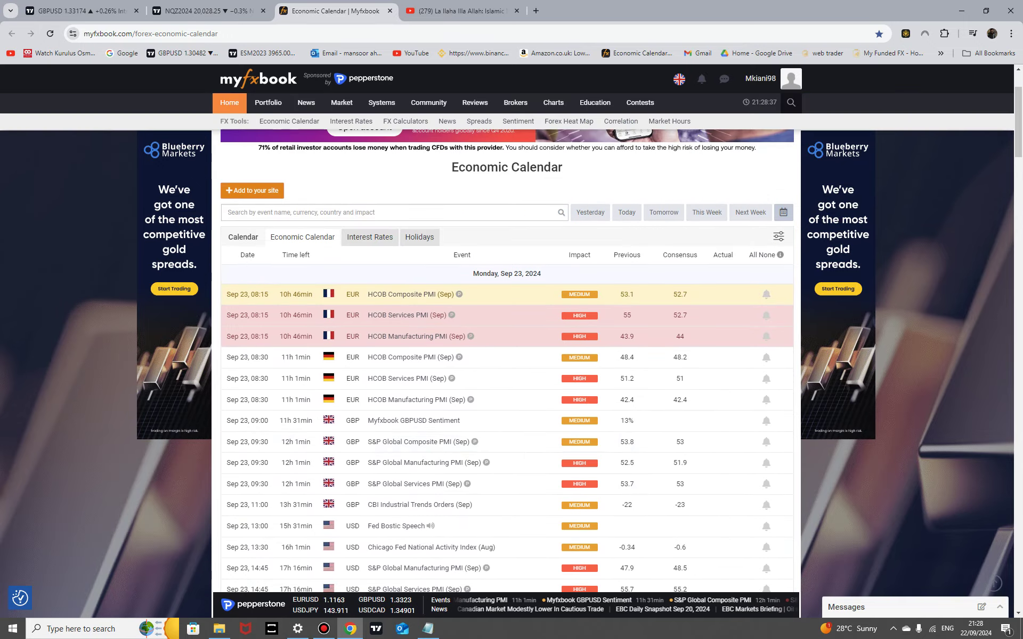
pyautogui.scroll(-4, 506, 330)
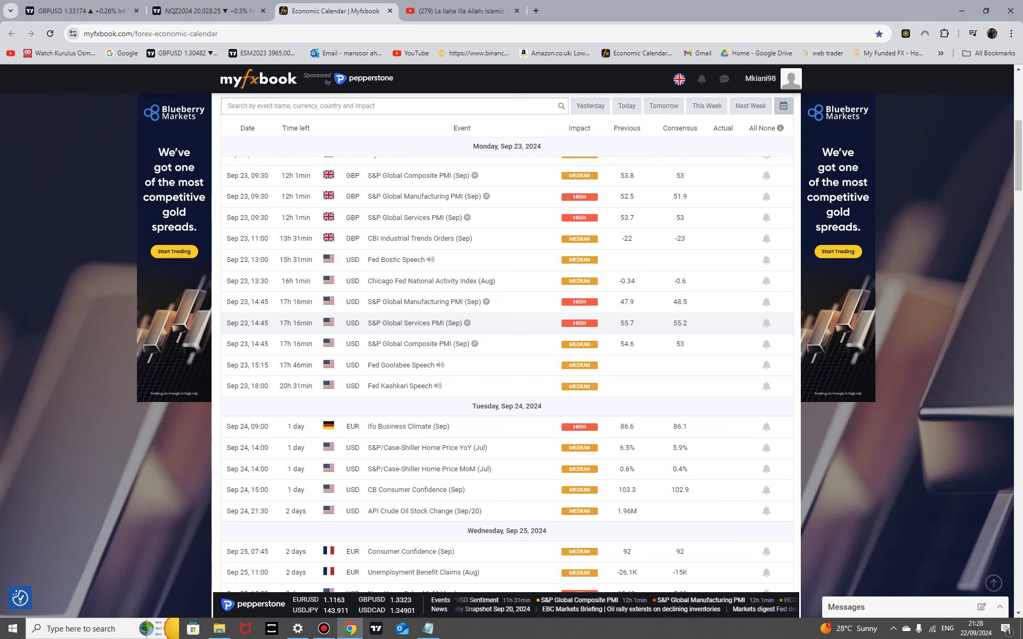
pyautogui.scroll(3, 506, 364)
# Review the calendar events from Tuesday, Sep 24 to Friday, Sep 27, including the GDP, jobless claims, Powell speech and PCE entries.
pyautogui.scroll(-5, 506, 364)
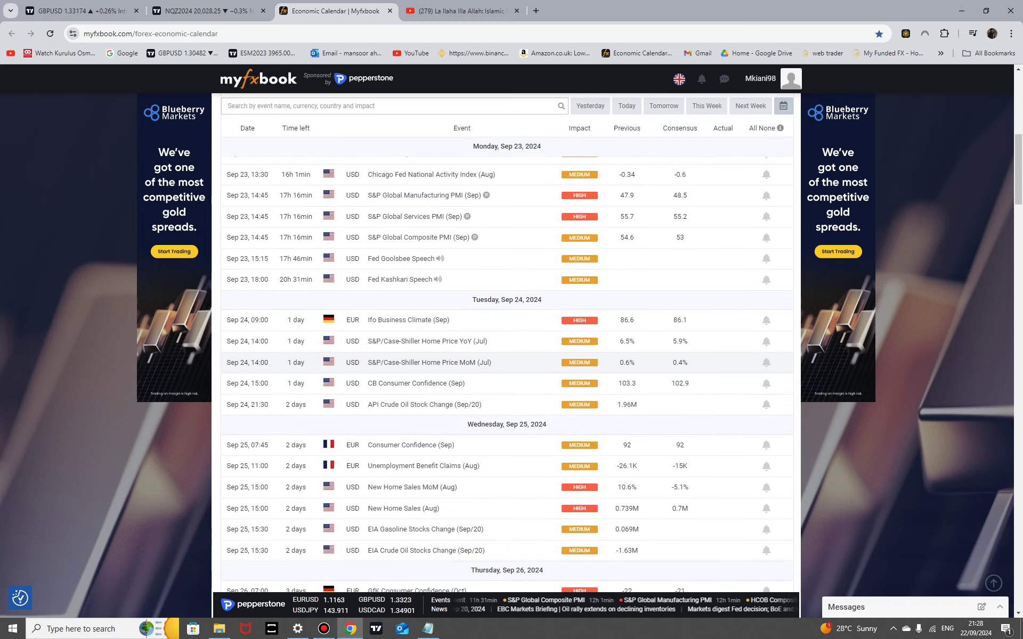
pyautogui.scroll(-3, 506, 363)
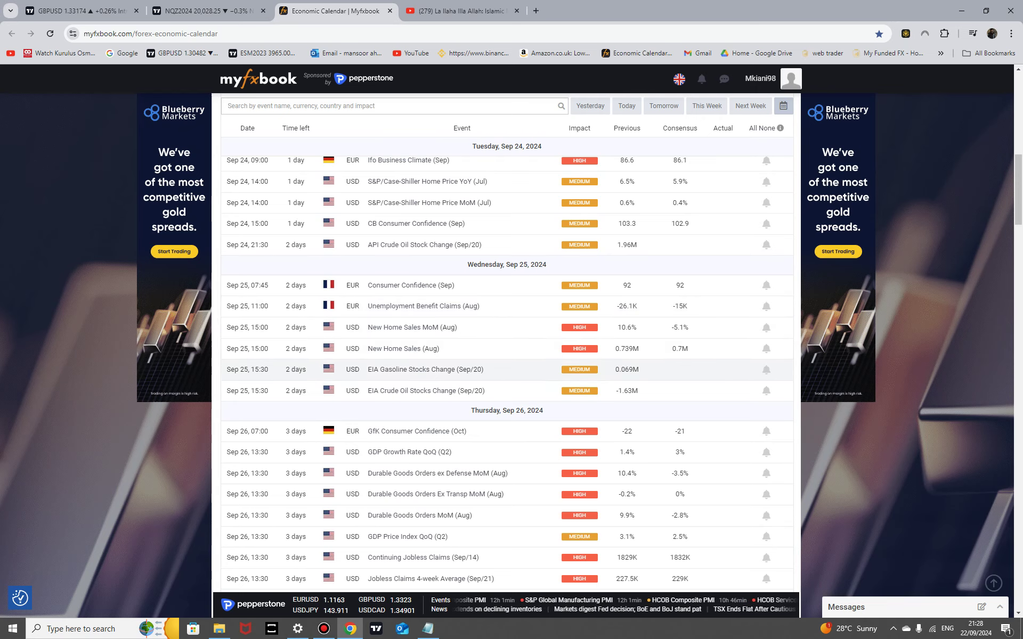
pyautogui.scroll(-1, 405, 367)
pyautogui.scroll(-2, 405, 315)
pyautogui.scroll(-2, 405, 314)
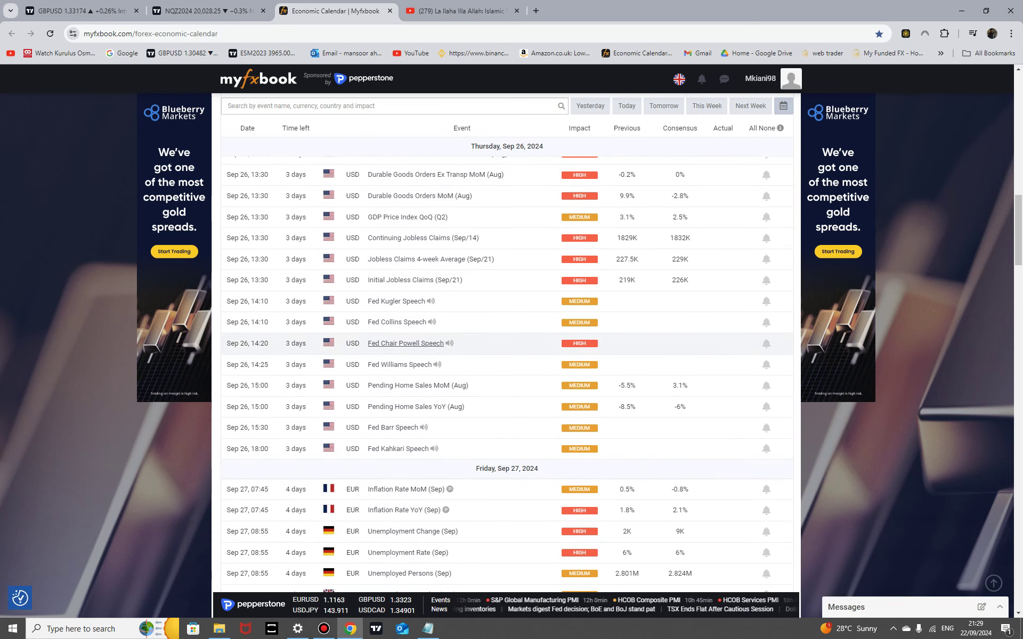
pyautogui.scroll(2, 405, 315)
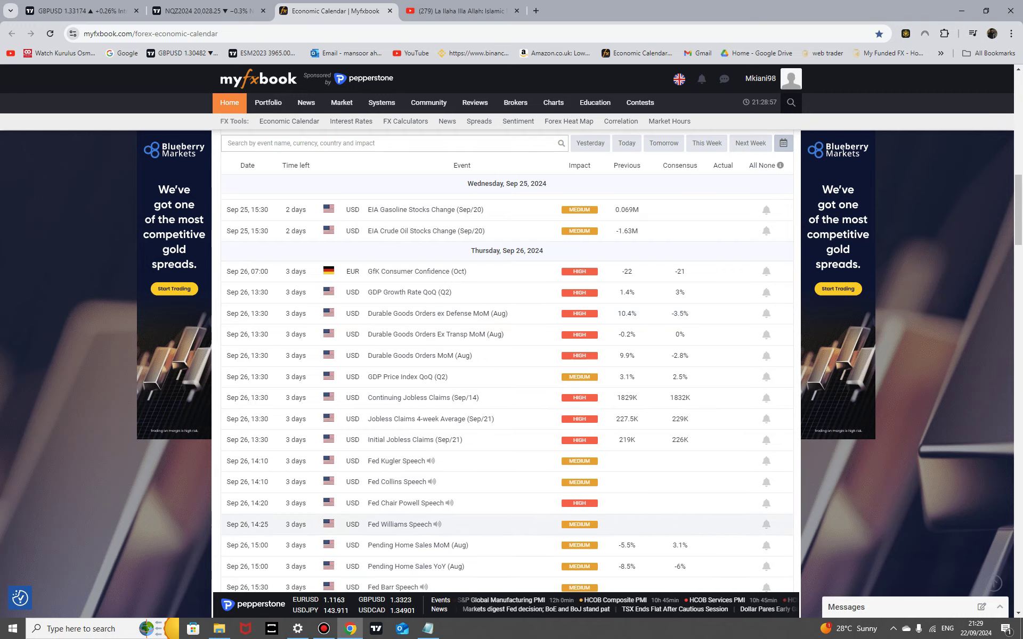
pyautogui.scroll(-2, 405, 525)
pyautogui.scroll(1, 405, 408)
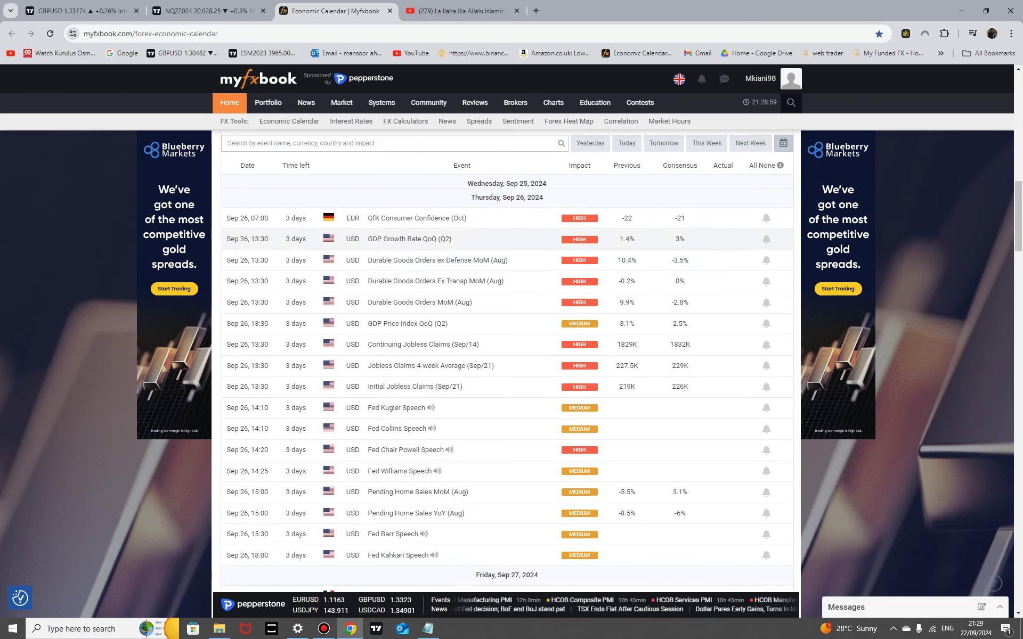
pyautogui.scroll(-6, 405, 394)
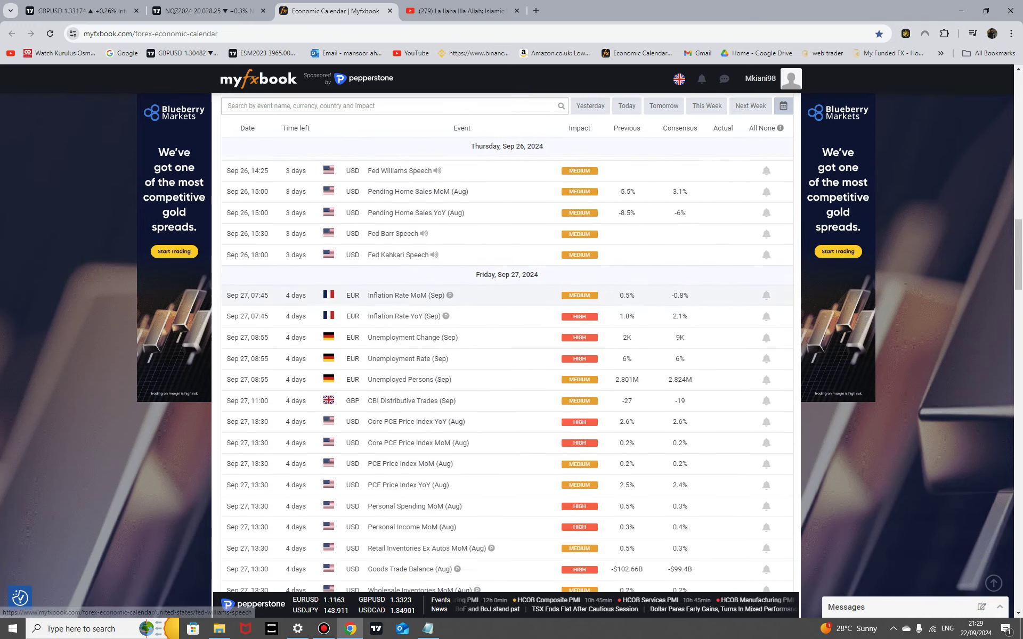
pyautogui.scroll(-2, 405, 379)
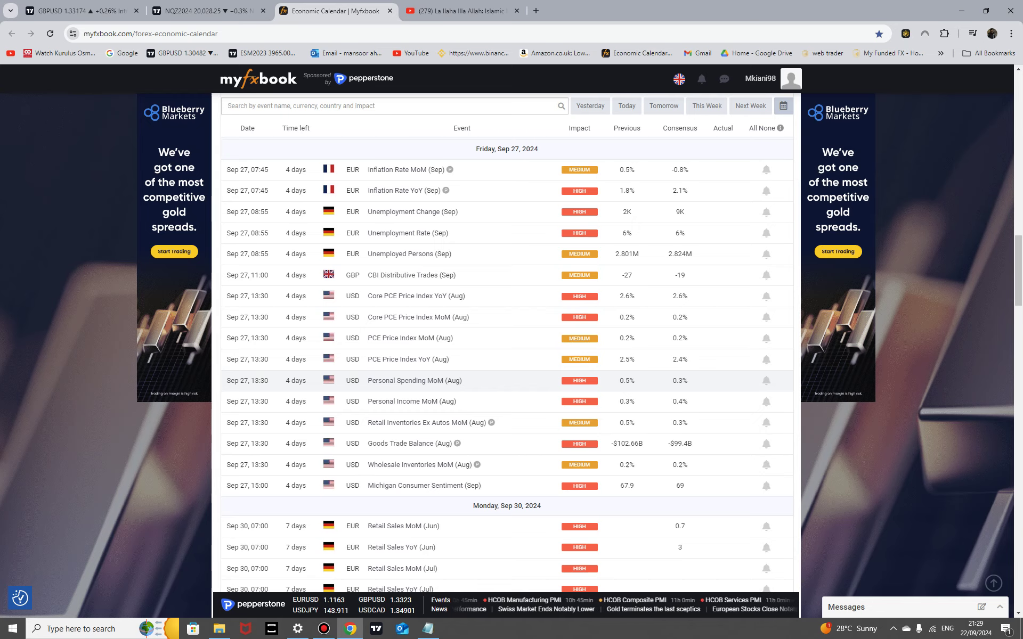
pyautogui.scroll(1, 506, 376)
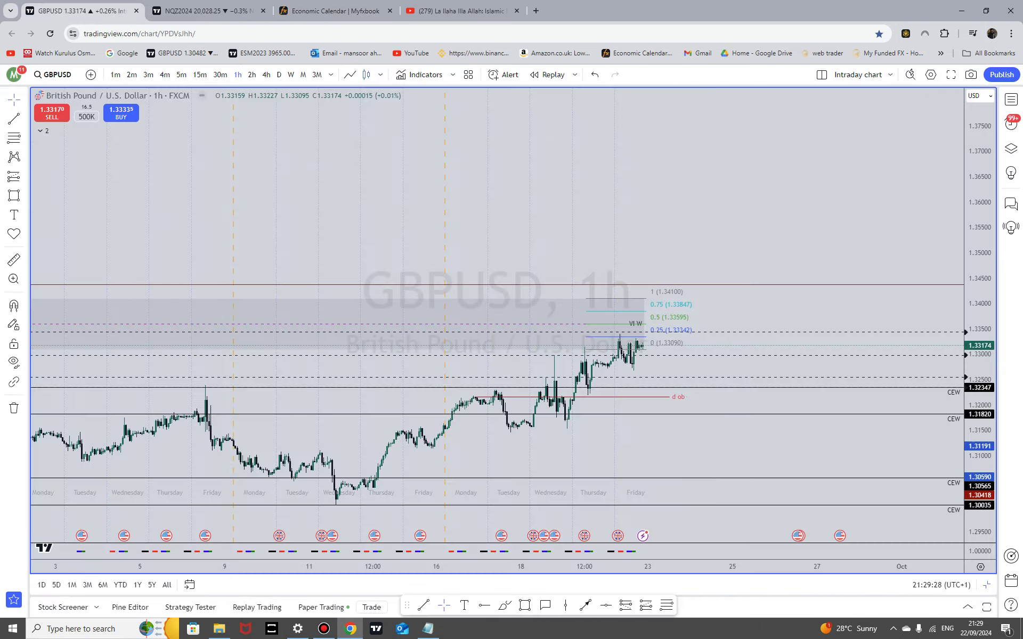
# Return to the GBPUSD chart and examine recent price action on the 5-minute and 1-hour timeframes.
pyautogui.click(80, 11)
pyautogui.scroll(3, 929, 411)
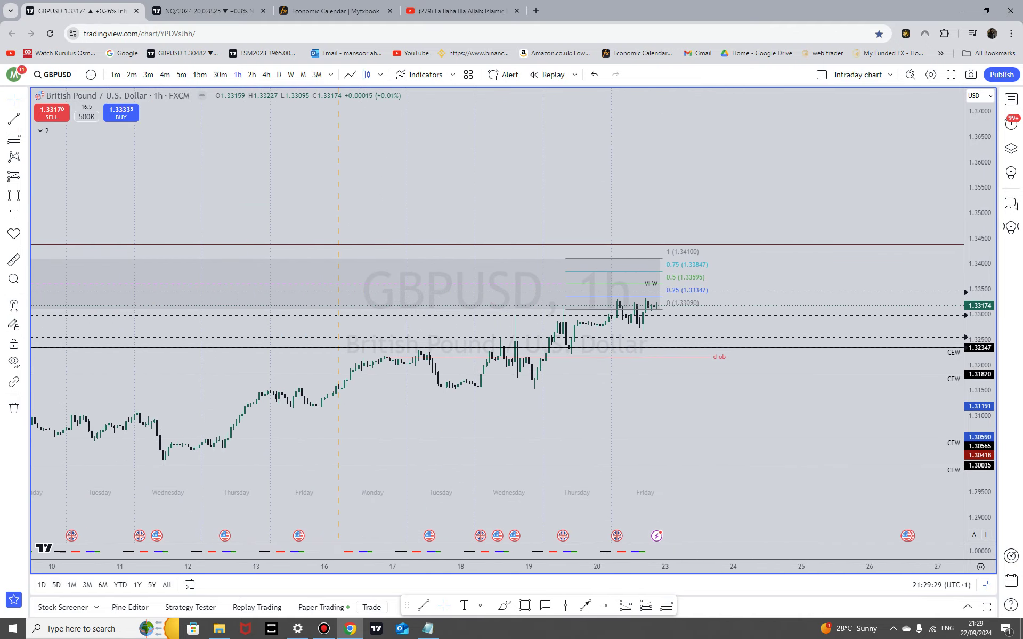
pyautogui.moveTo(981, 487); pyautogui.dragTo(981, 244)
pyautogui.click(181, 75)
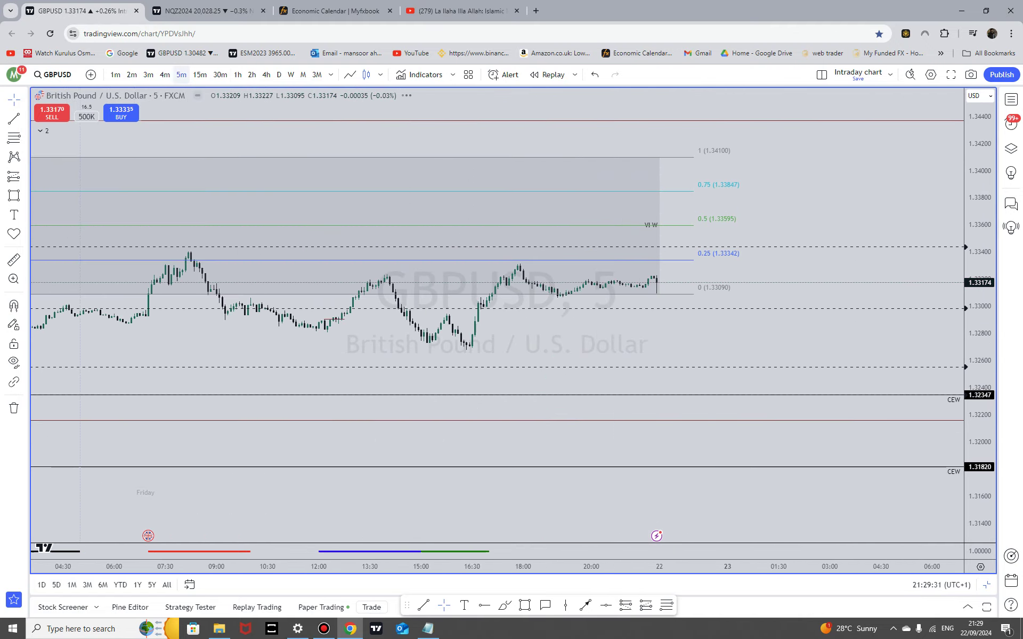
pyautogui.click(237, 75)
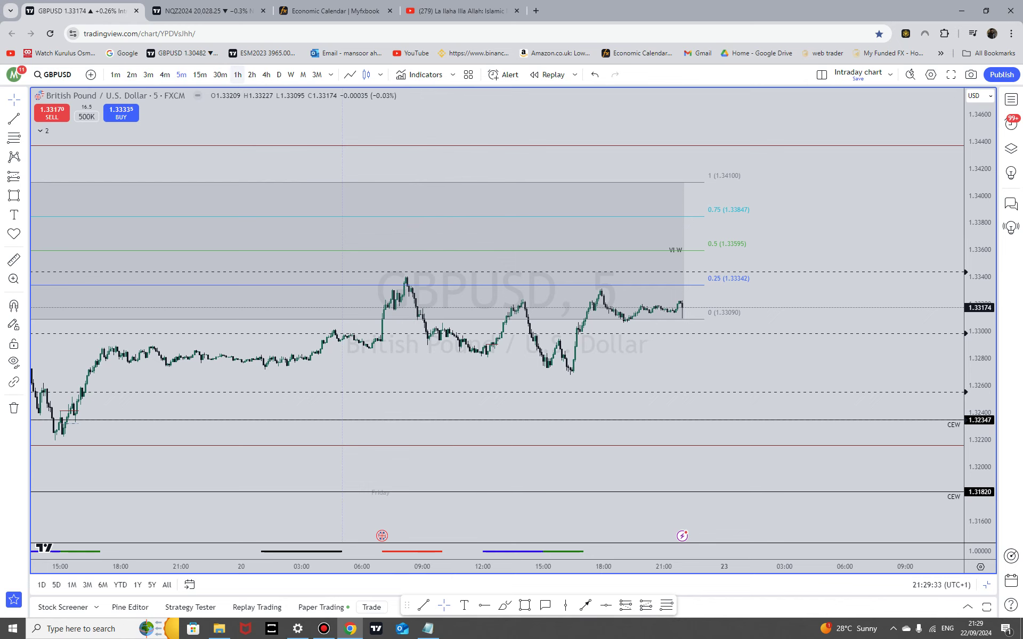
pyautogui.scroll(2, 941, 419)
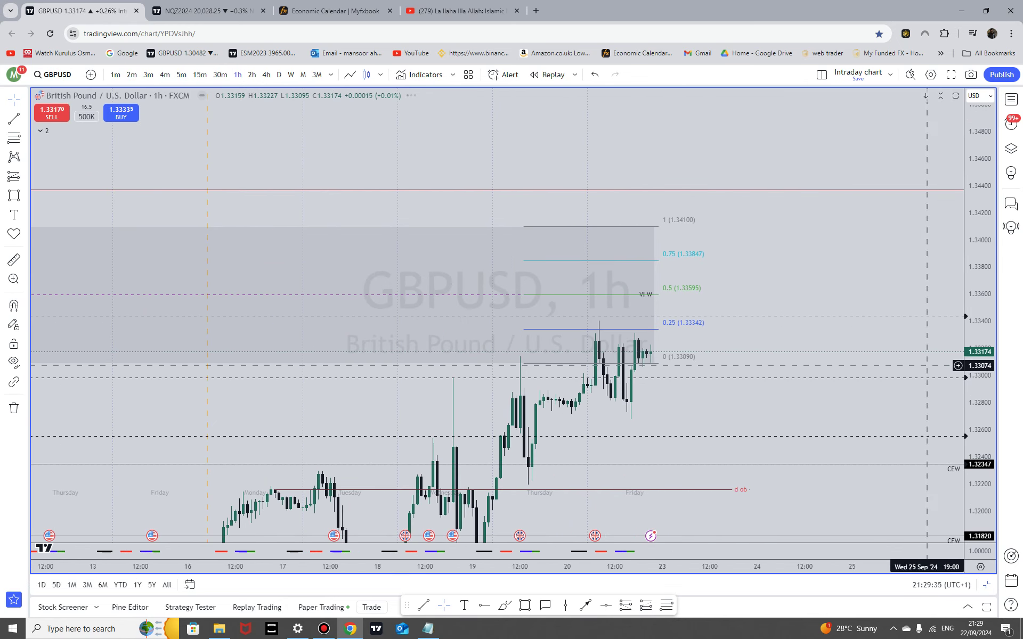
# Switch to the NQZ2024 chart and maximize its 15-minute pane to examine Friday's price action.
pyautogui.hotkey('ctrl', 'Tab')
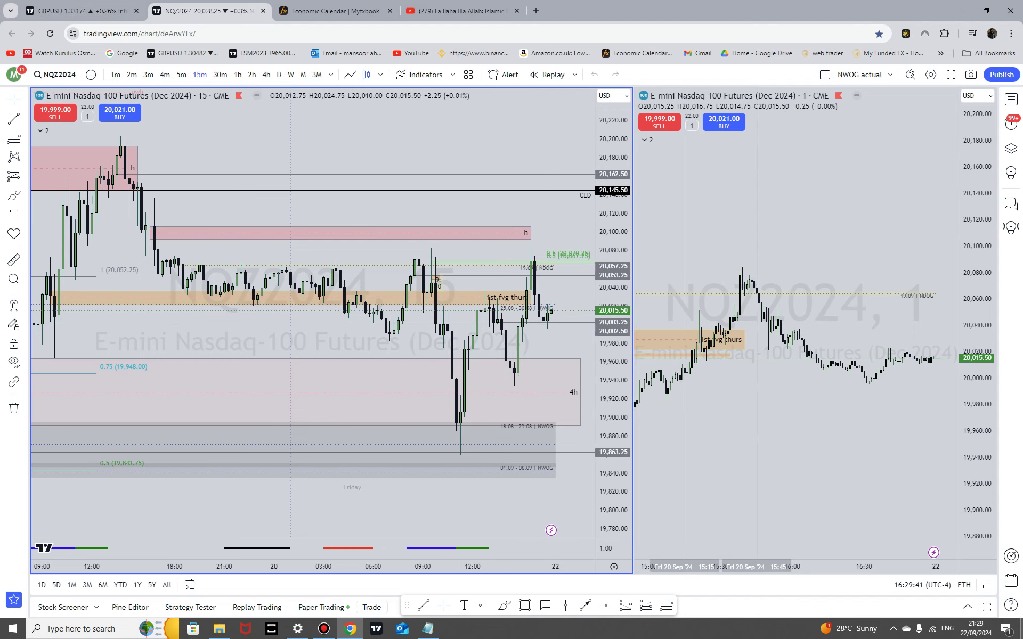
pyautogui.click(987, 585)
pyautogui.scroll(9, 788, 199)
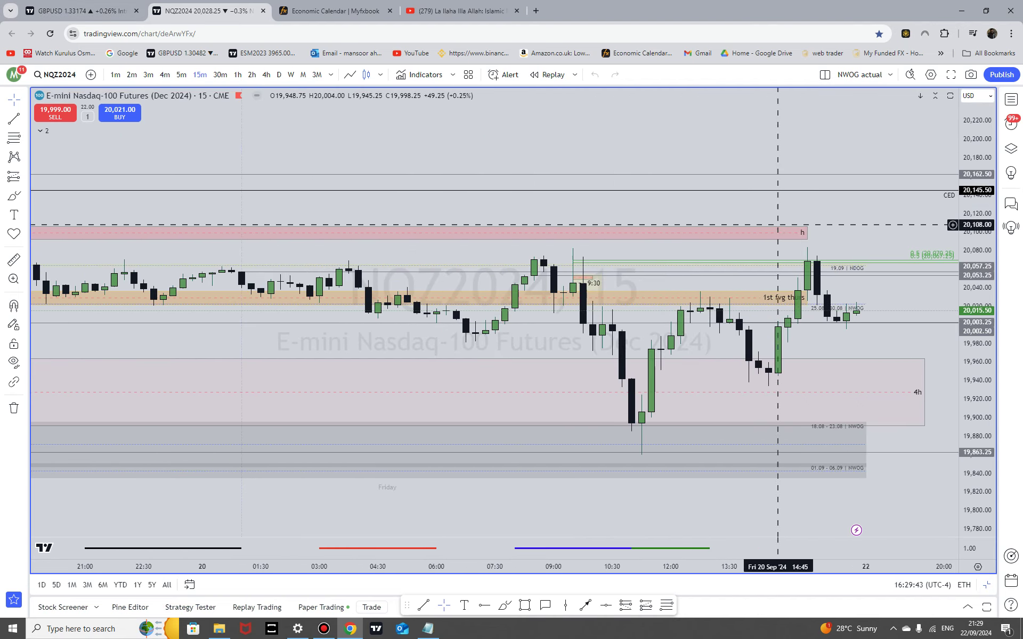
pyautogui.moveTo(827, 292); pyautogui.dragTo(640, 356)
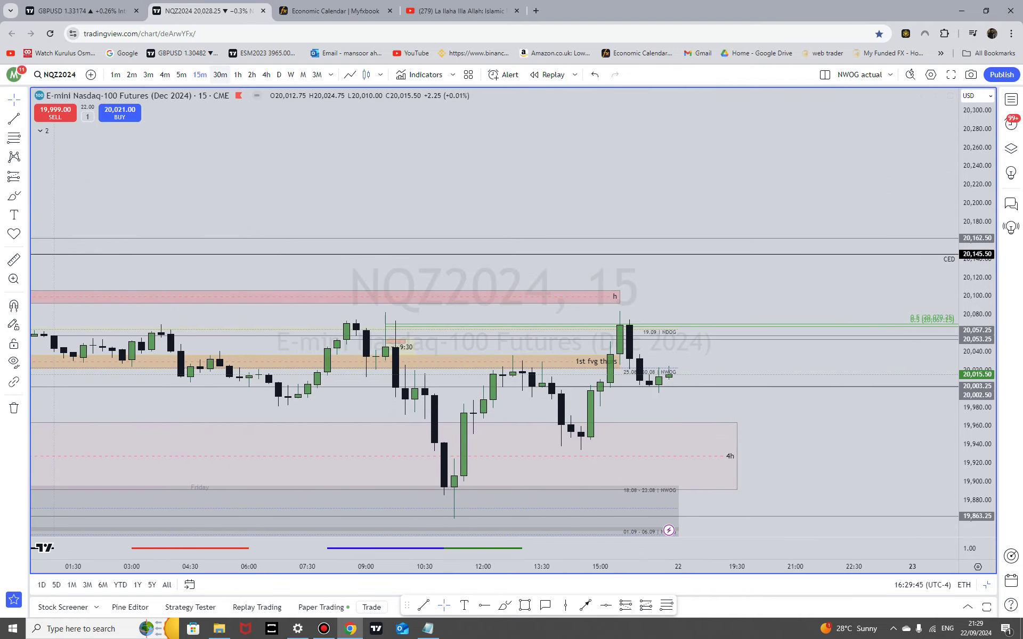
# Set the NQZ2024 chart to the 5-minute timeframe and examine Friday's moves around the "1st fvg thurs" zone.
pyautogui.click(238, 74)
pyautogui.click(181, 75)
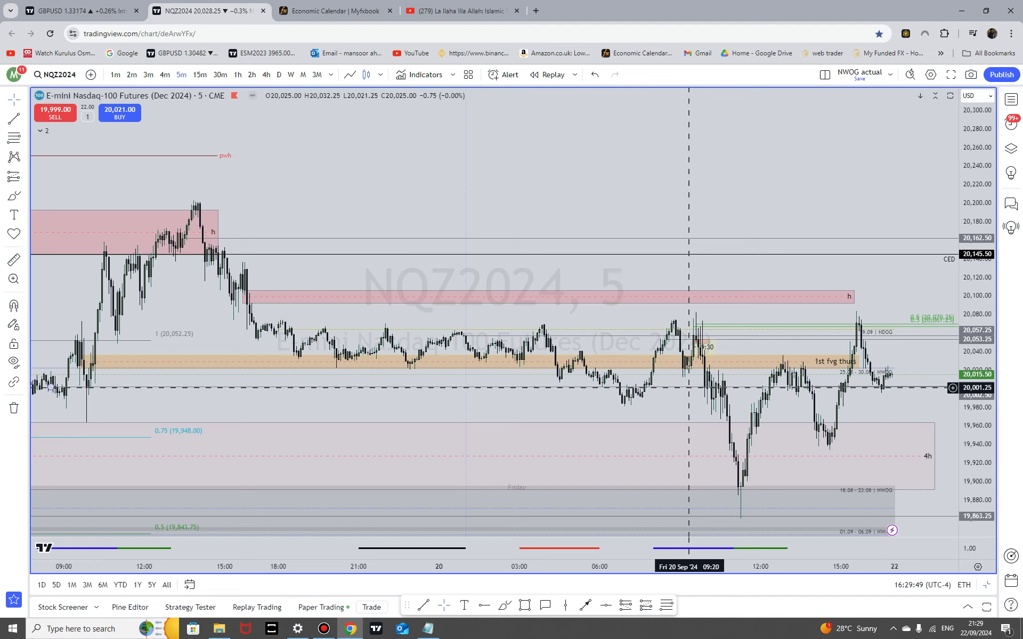
pyautogui.scroll(5, 911, 402)
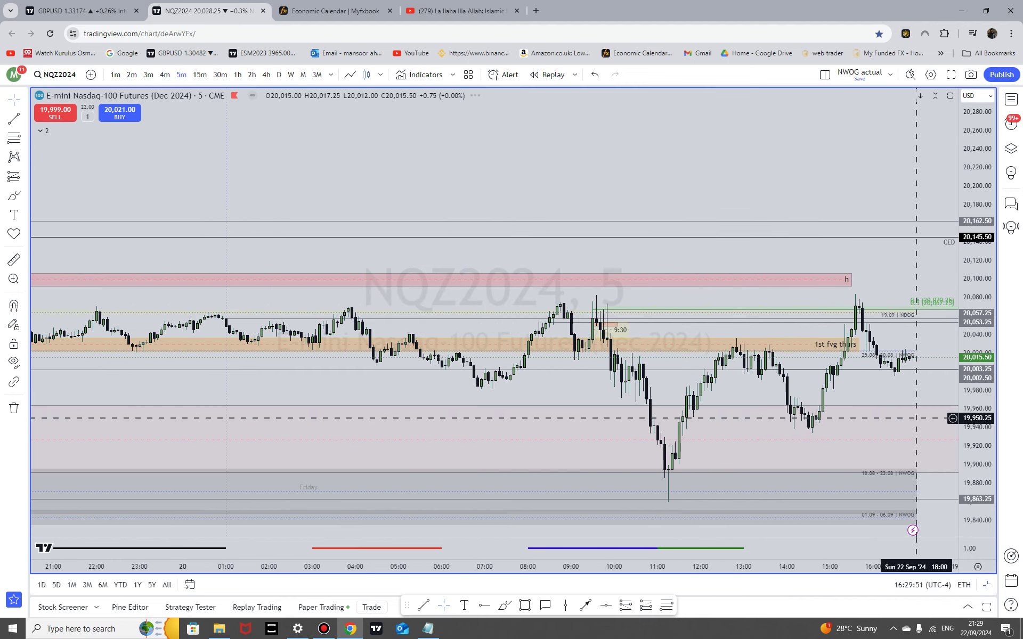
pyautogui.scroll(3, 603, 398)
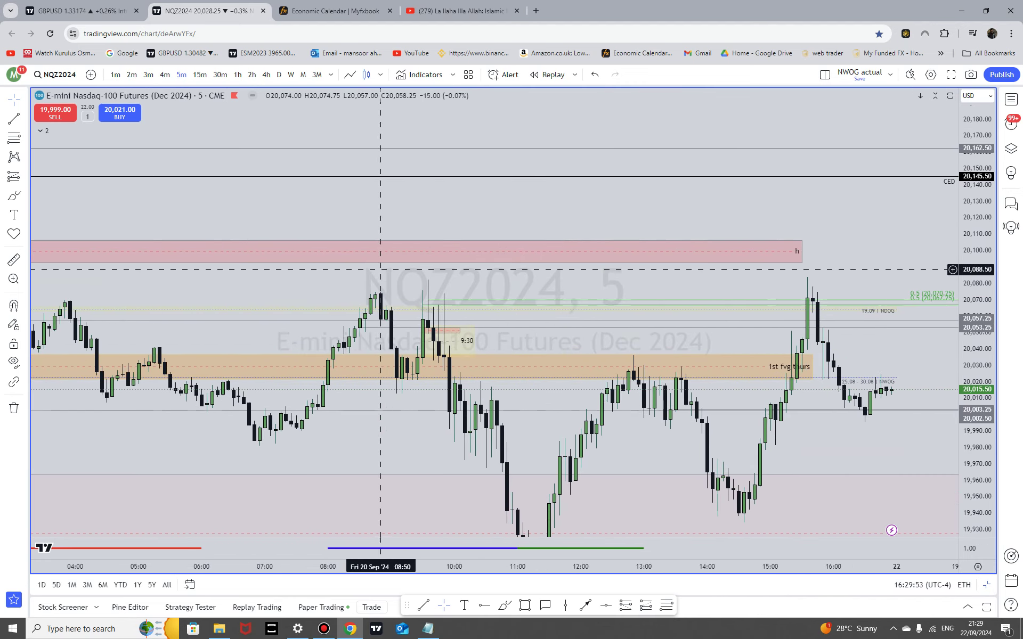
# Go back to the 1-hour GBPUSD chart and examine price against the weekly gap levels and the 1.34370 line.
pyautogui.click(81, 11)
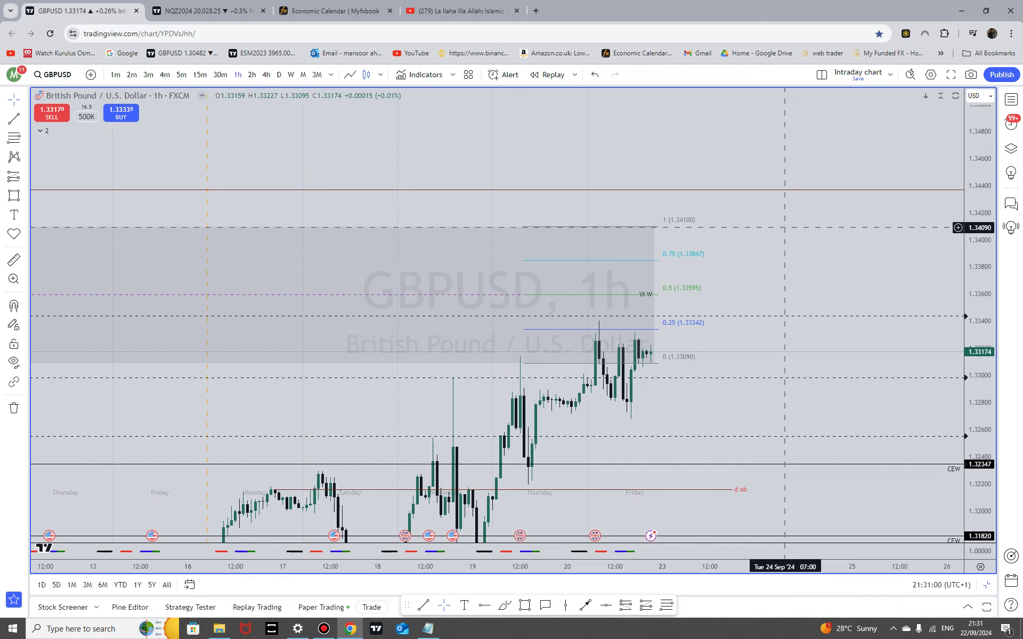
pyautogui.scroll(3, 785, 178)
pyautogui.moveTo(688, 222); pyautogui.dragTo(717, 205)
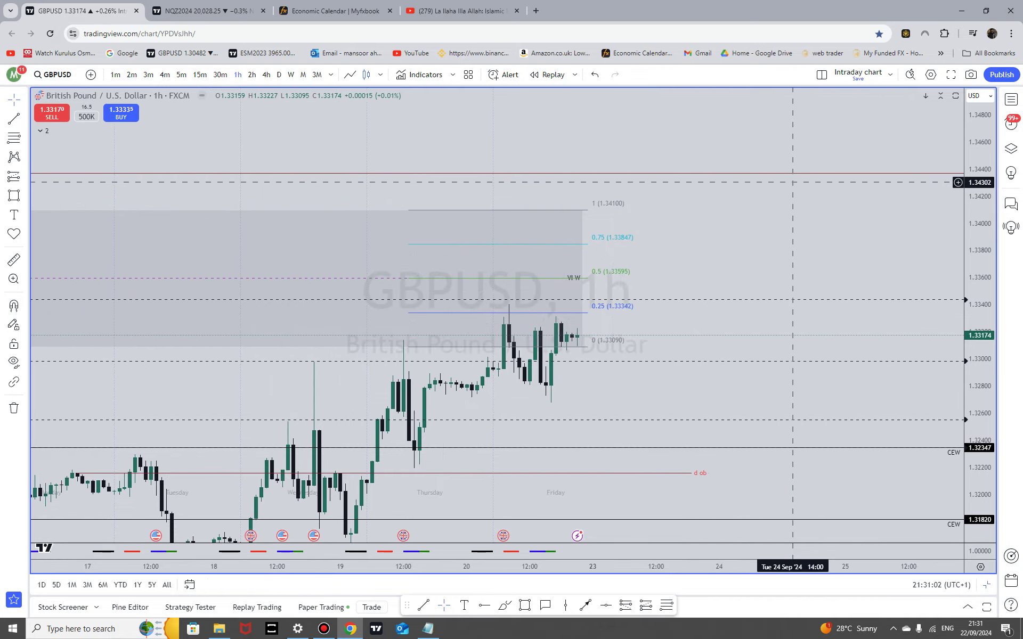
pyautogui.scroll(-4, 793, 184)
pyautogui.moveTo(783, 216); pyautogui.dragTo(807, 213)
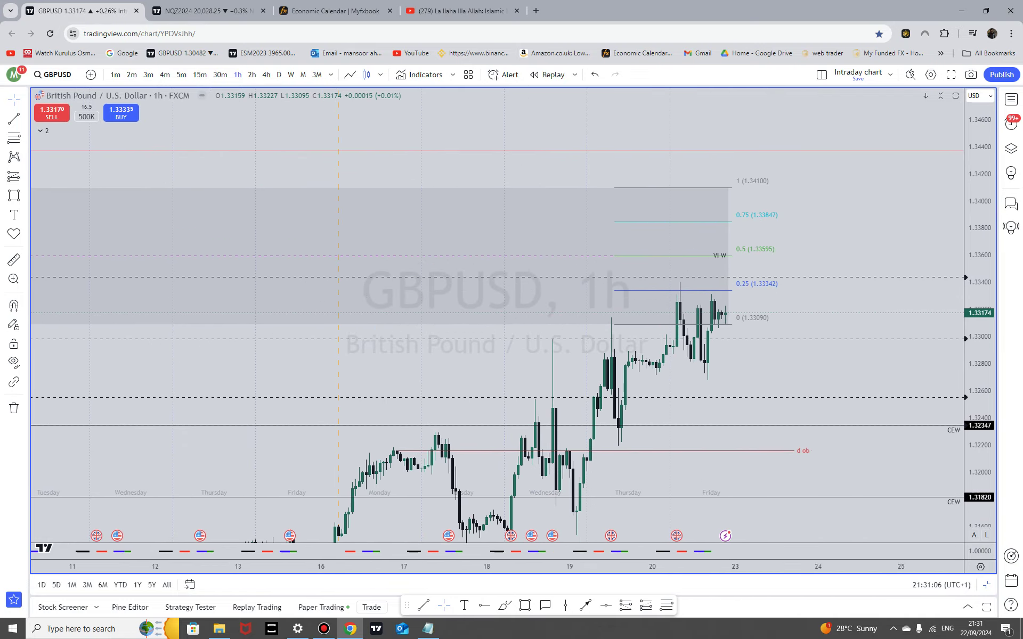
pyautogui.moveTo(980, 229); pyautogui.dragTo(979, 304)
pyautogui.moveTo(863, 259); pyautogui.dragTo(816, 261)
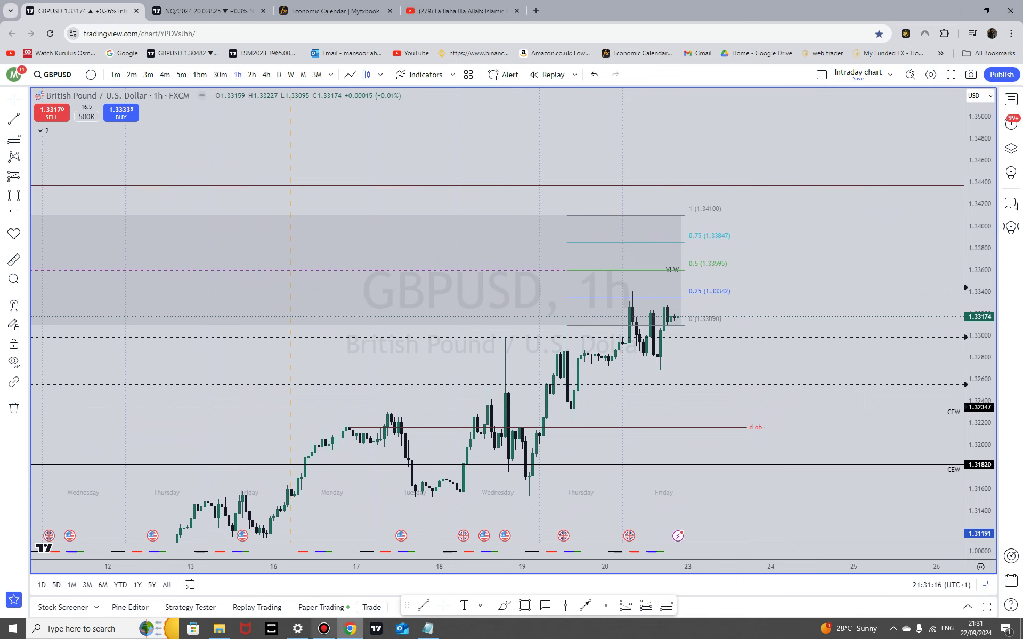
pyautogui.click(324, 629)
pyautogui.moveTo(374, 220); pyautogui.dragTo(253, 234)
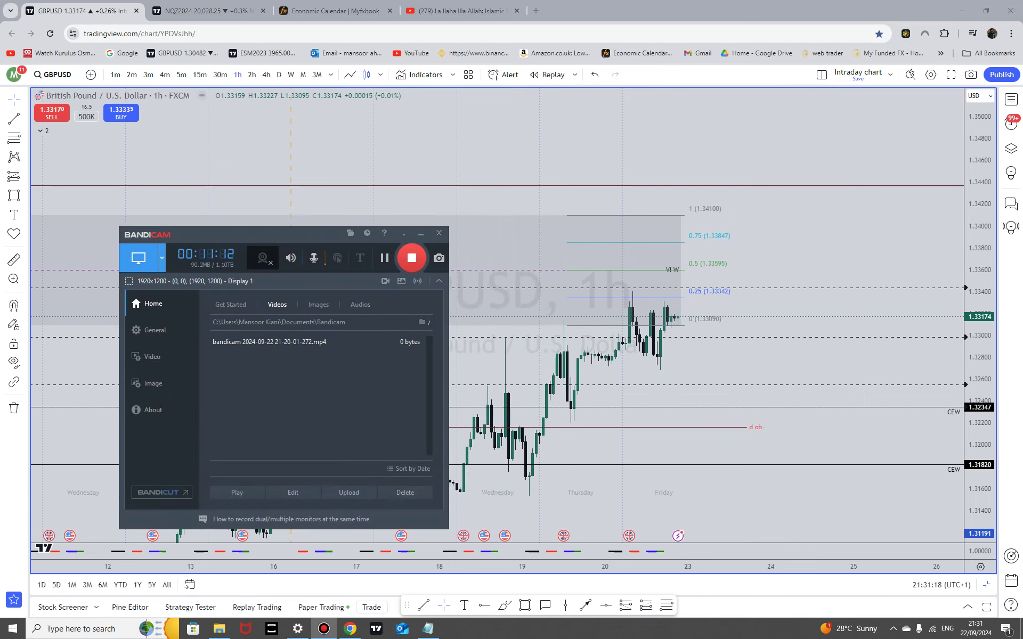